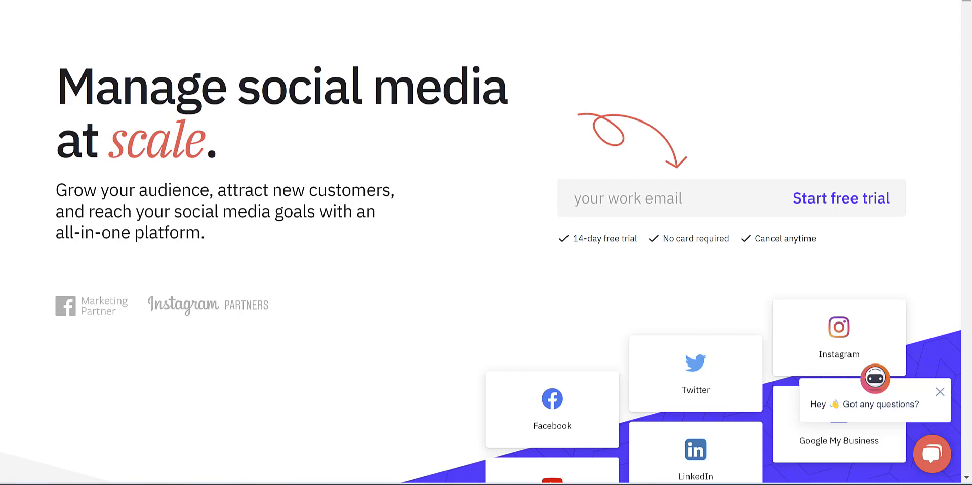
Step: Scroll down the homepage past the hero to the 'Over 30,000+ agencies' logos section
scroll(517, 142, "down", 5)
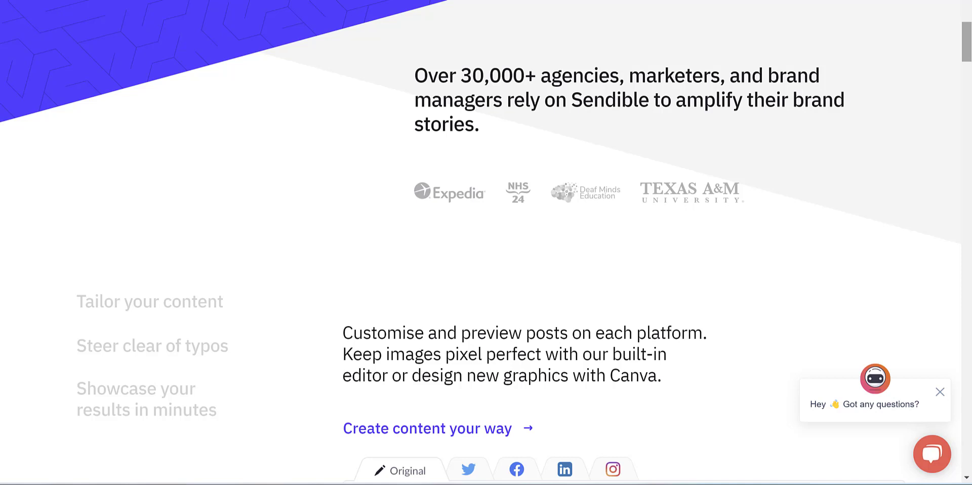
Step: Drag through the content, approval and reporting demos to the 'Showcase your results in minutes' report
left_click_drag(967, 51, 967, 68)
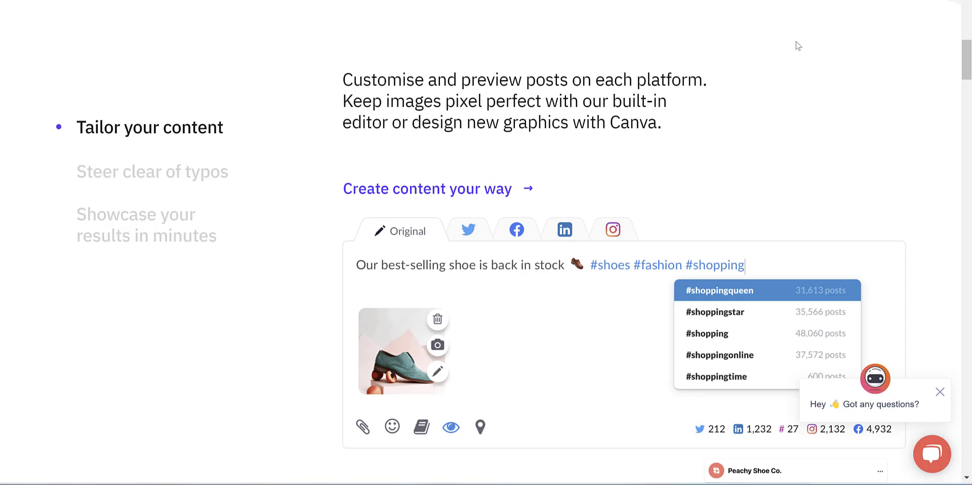
left_click_drag(968, 76, 968, 153)
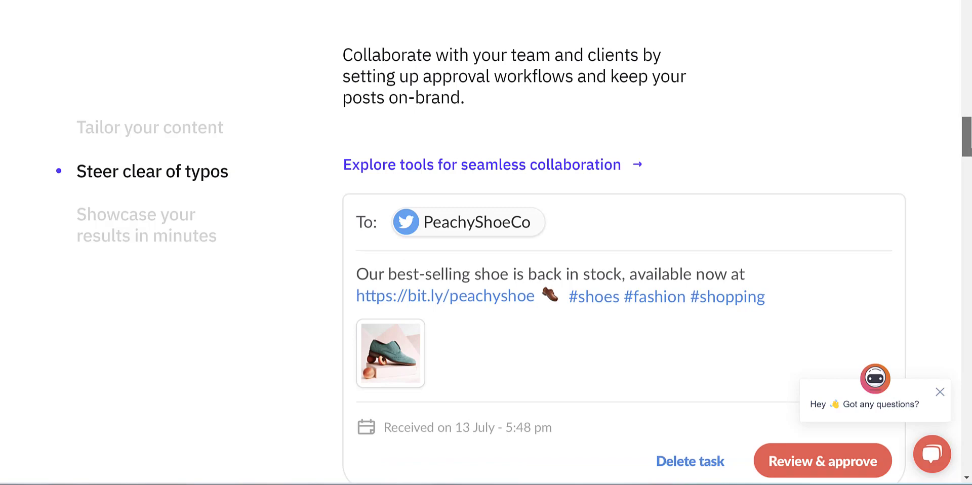
left_click_drag(969, 154, 969, 219)
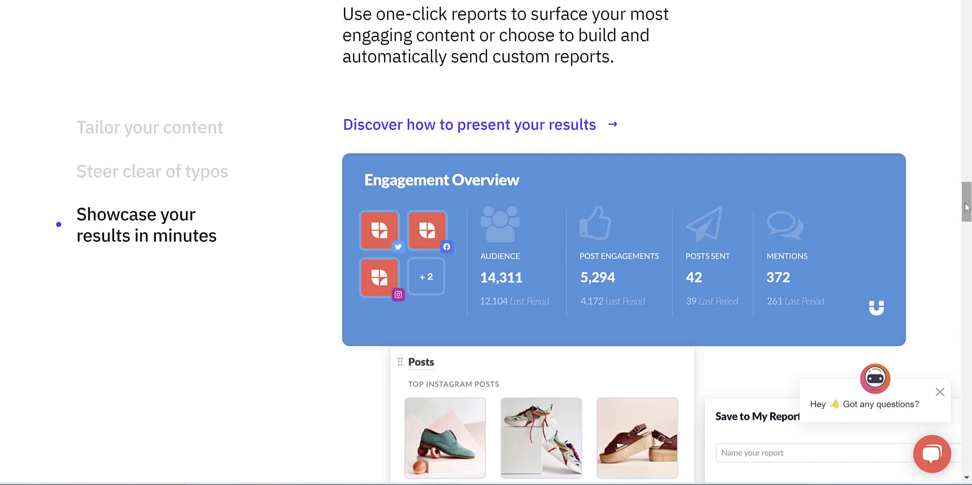
left_click_drag(967, 206, 969, 217)
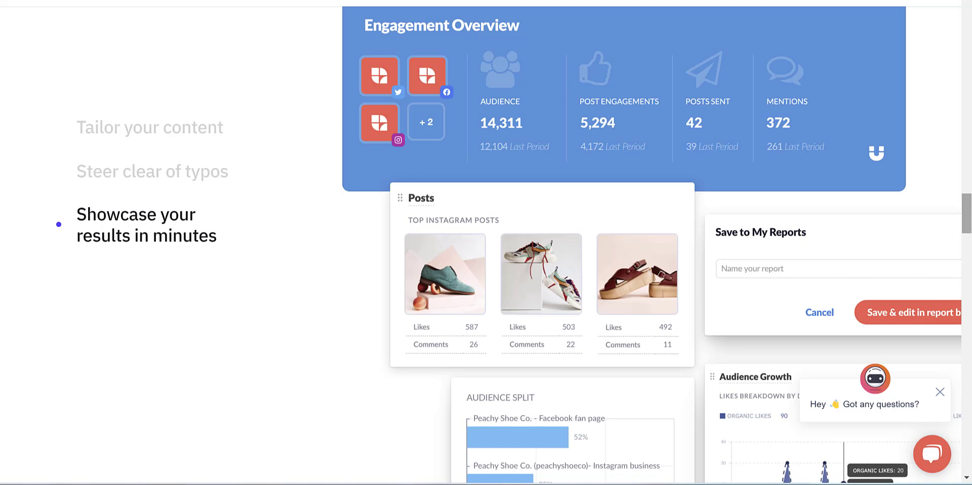
Step: Try the Scheduled range options and new-post windows for March 9 and undated, closing each
left_click(478, 70)
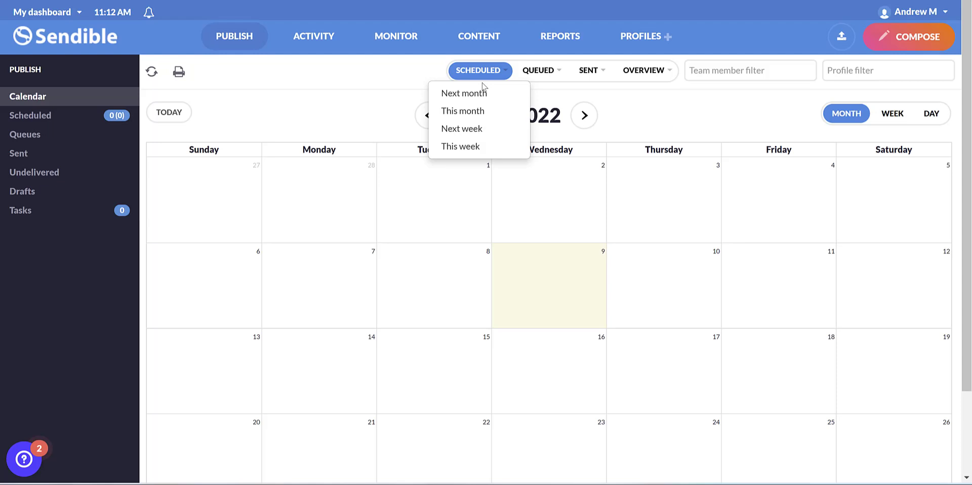
left_click(474, 266)
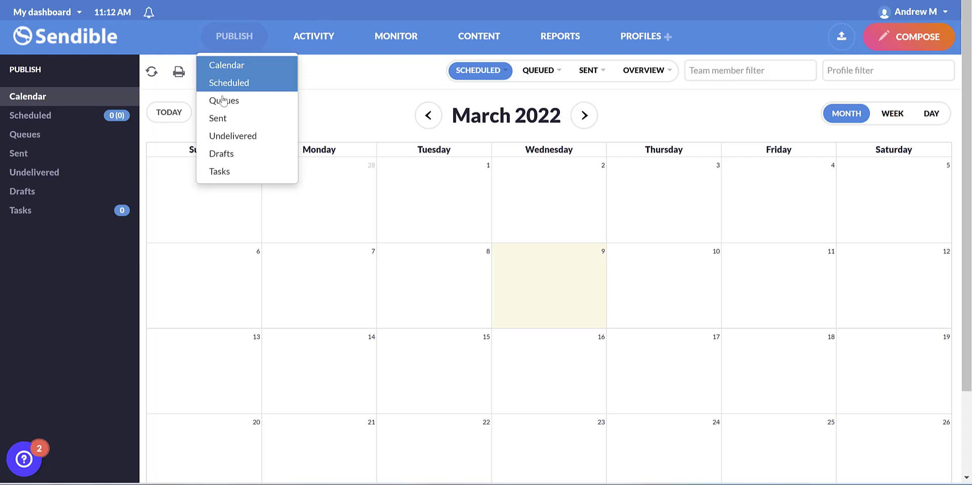
left_click(553, 300)
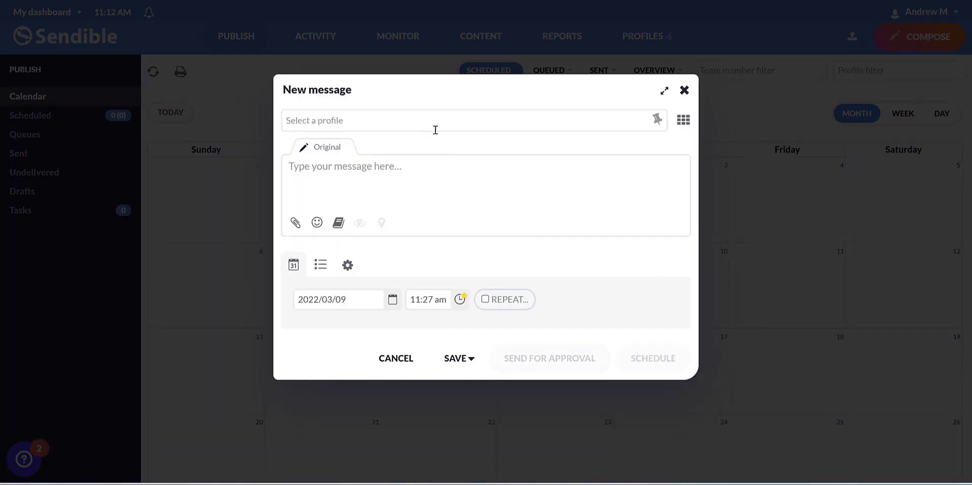
left_click(684, 90)
left_click(904, 42)
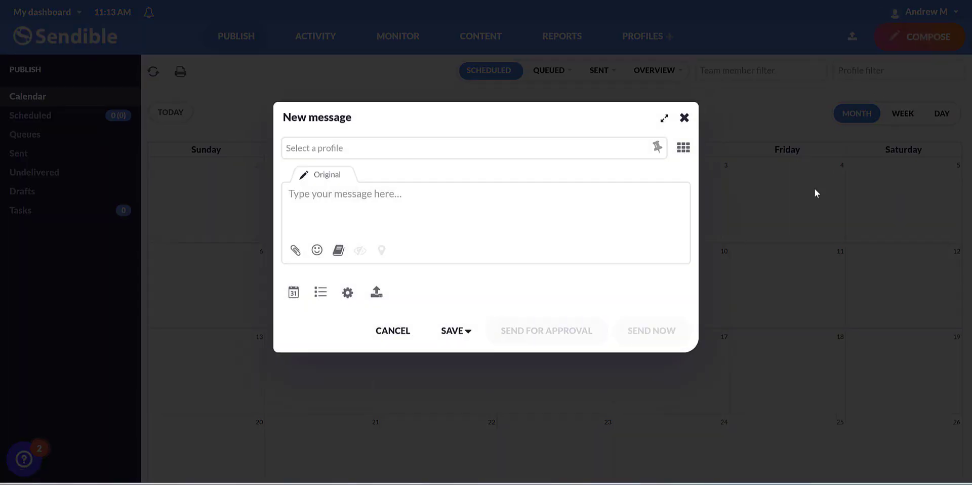
left_click(684, 118)
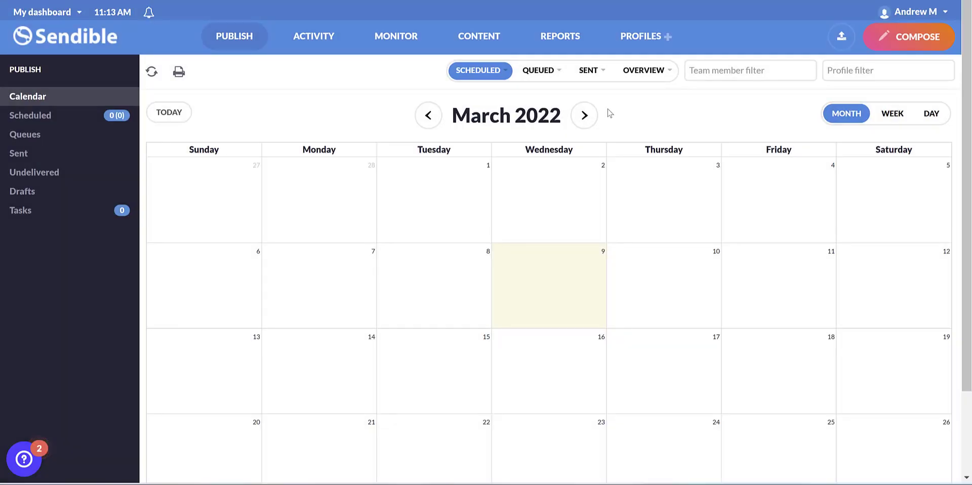
Step: Advance to April 2022 and switch through week, day and month views
left_click(583, 122)
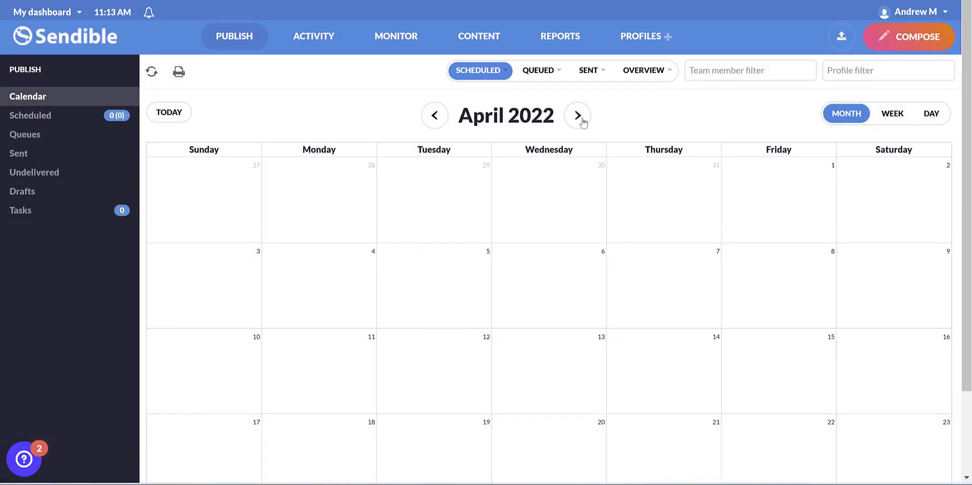
left_click(892, 114)
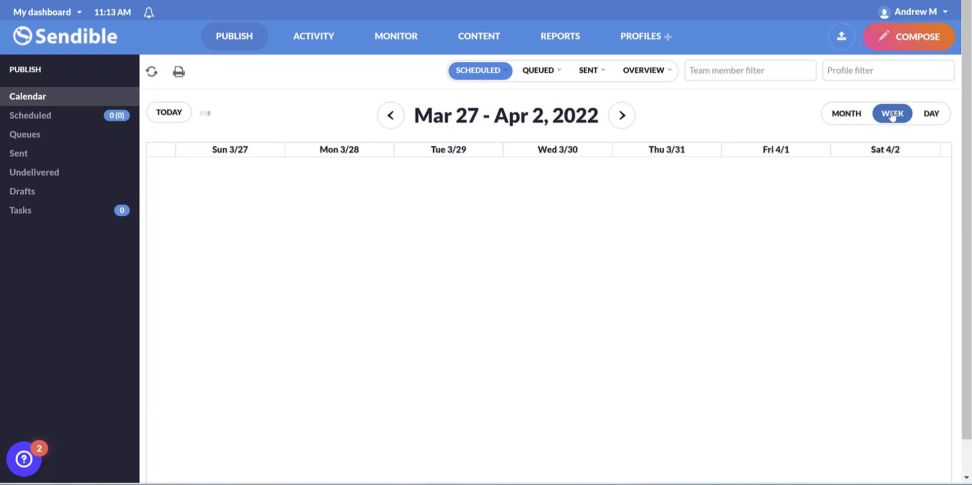
left_click(940, 115)
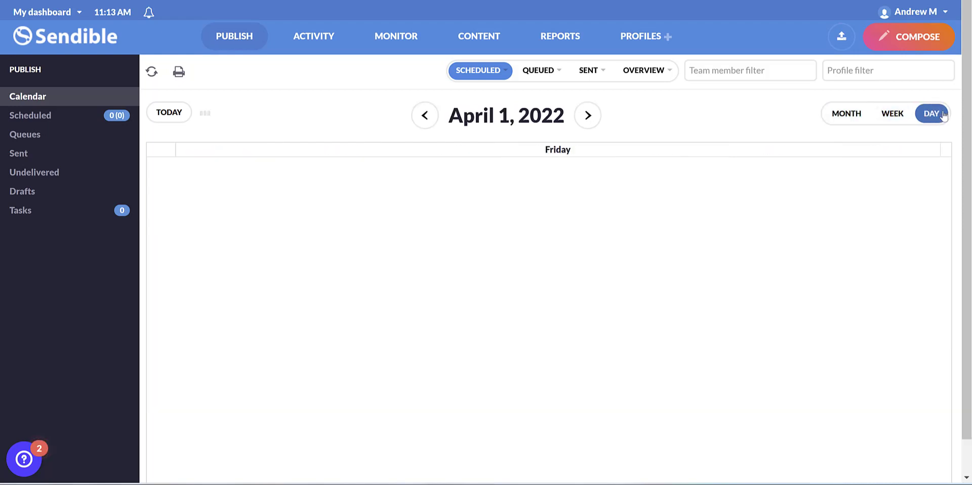
left_click(858, 113)
Step: Visit the Scheduled, Queues, Sent, Undelivered, Drafts and Tasks publishing pages in turn
left_click(53, 118)
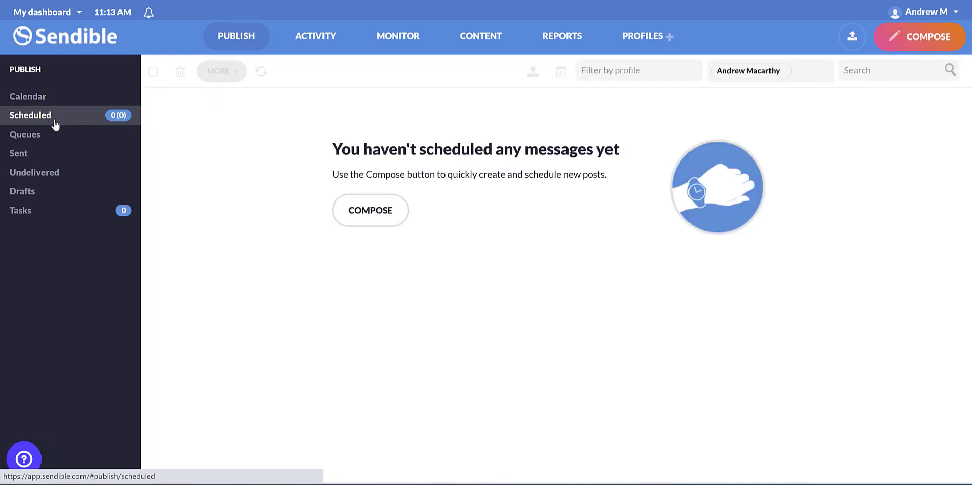
left_click(54, 140)
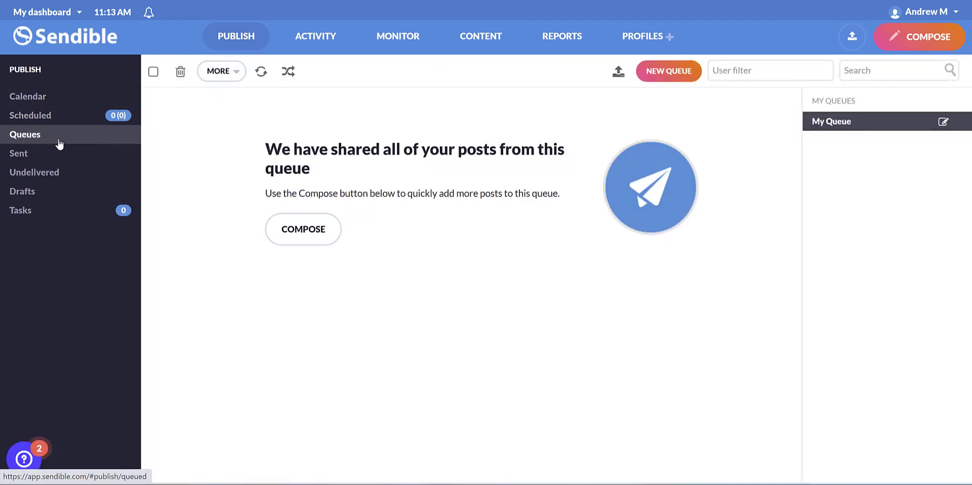
left_click(56, 158)
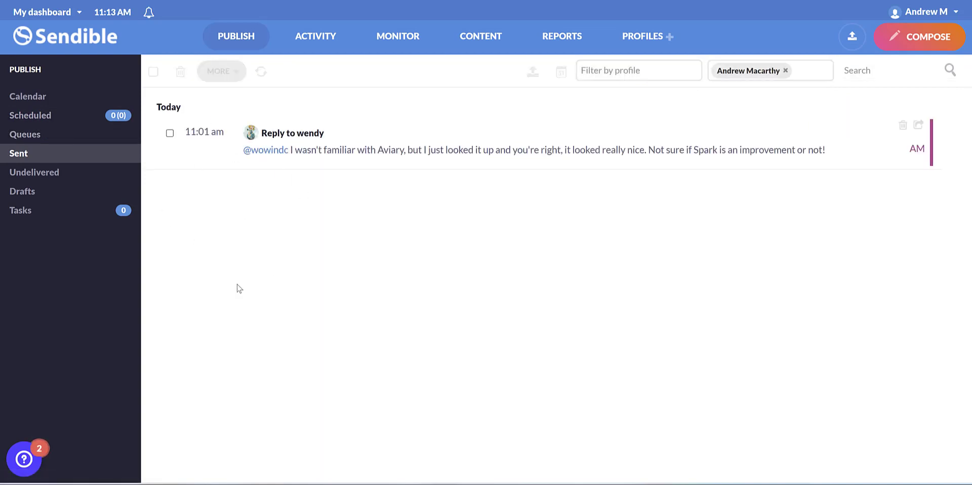
left_click(51, 175)
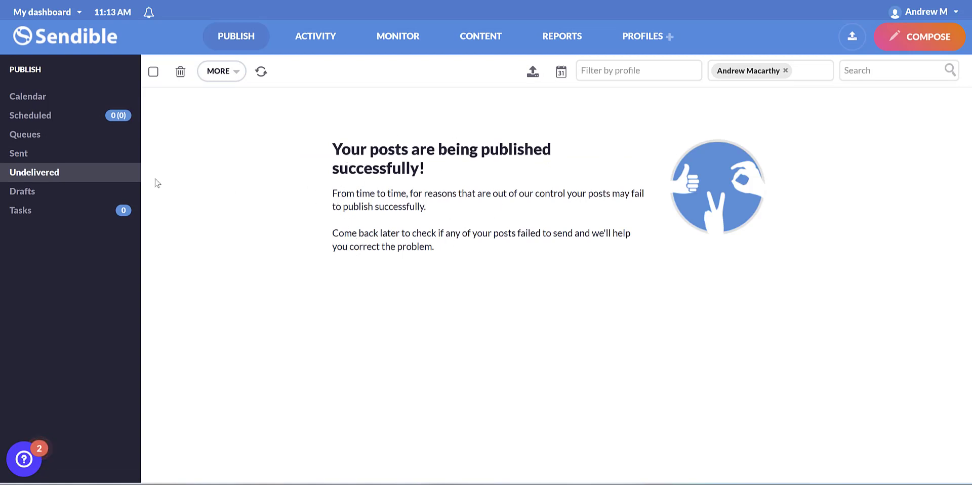
left_click(23, 192)
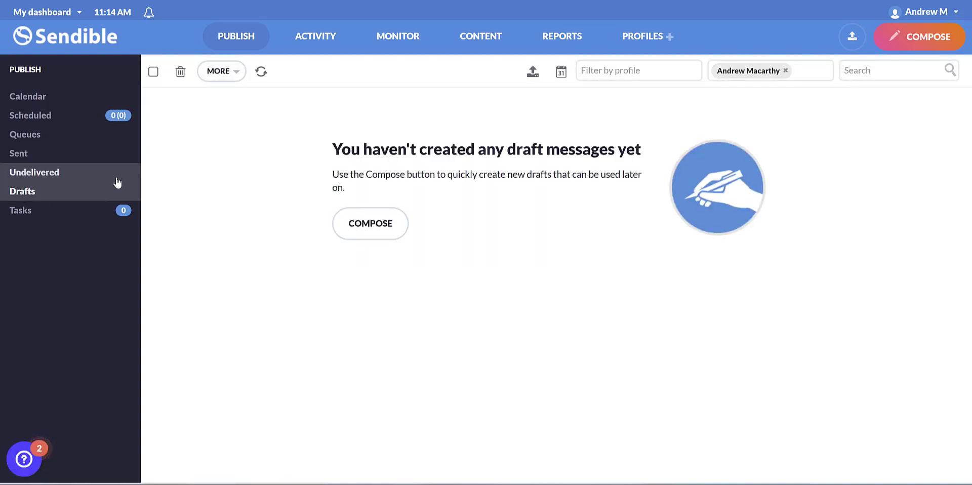
left_click(85, 215)
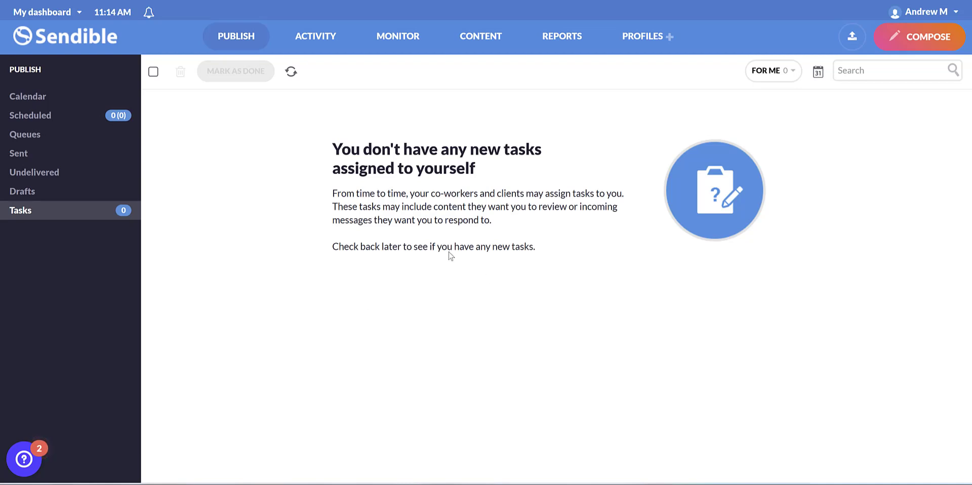
Step: View the Priority Inbox conversations and dismiss the monitoring tip card
mouse_move(319, 40)
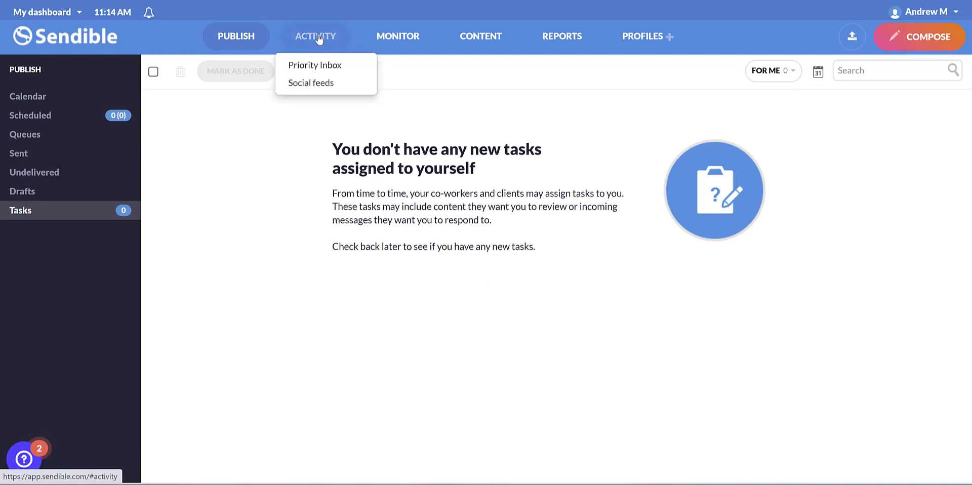
left_click(319, 40)
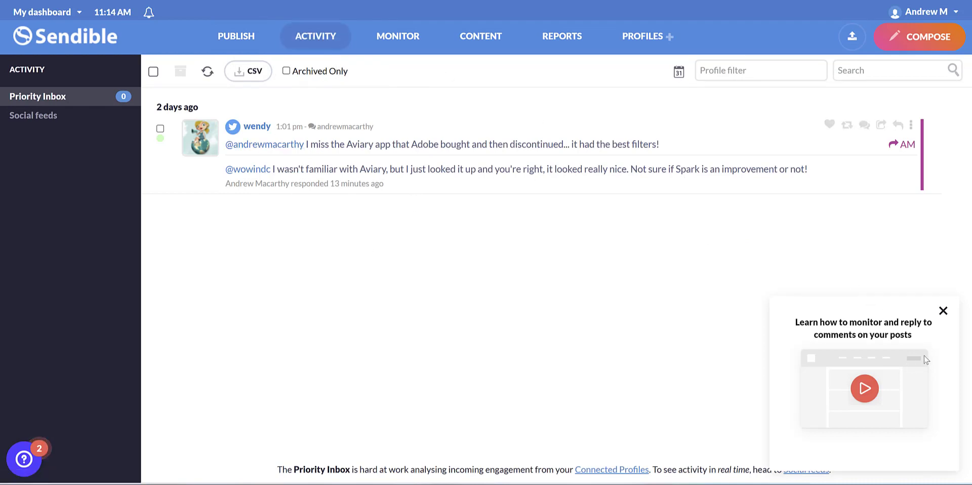
left_click(944, 311)
Step: Look at the Social feeds, then go to Monitor's Keyword alerts page
mouse_move(320, 48)
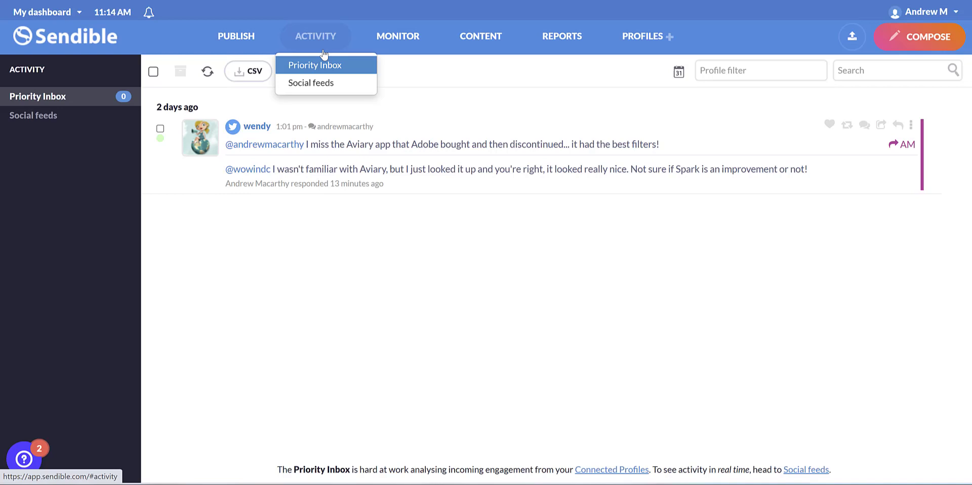
left_click(326, 87)
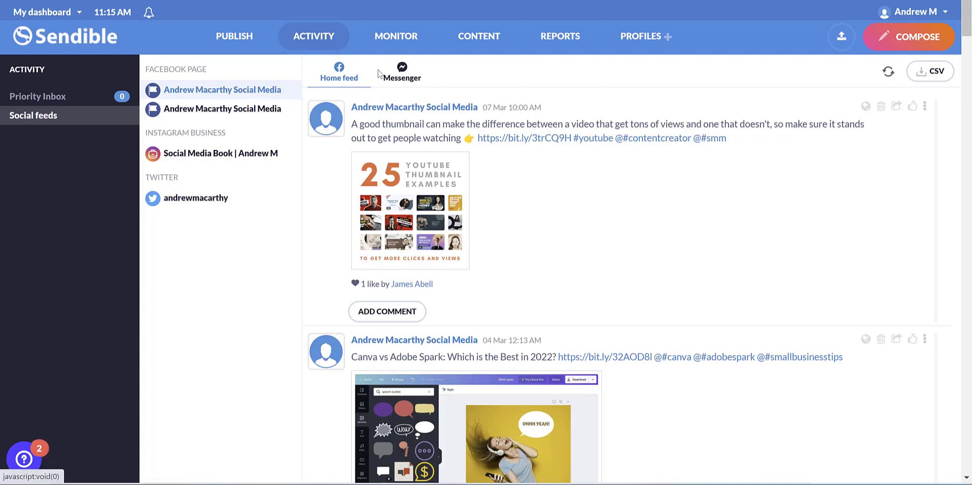
left_click(396, 38)
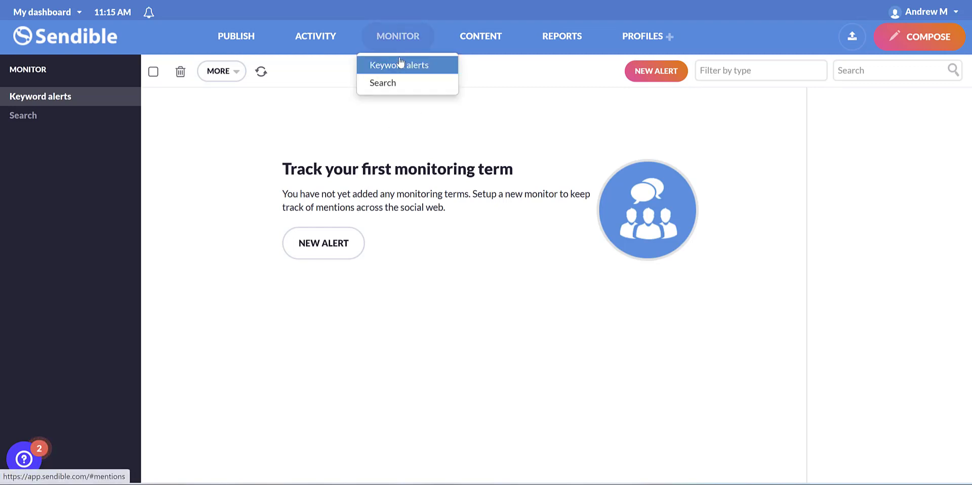
Step: Start a new keyword alert, try its description and search-term fields, then cancel without saving
left_click(399, 66)
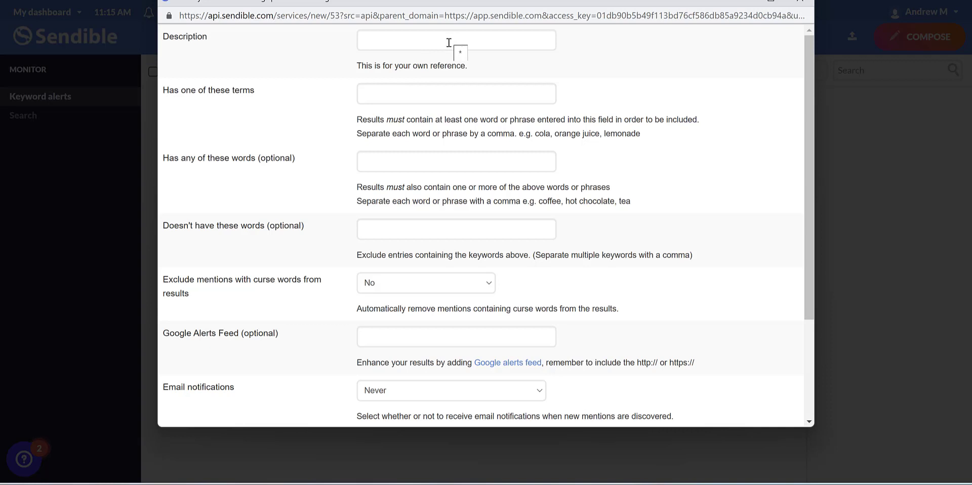
left_click(415, 42)
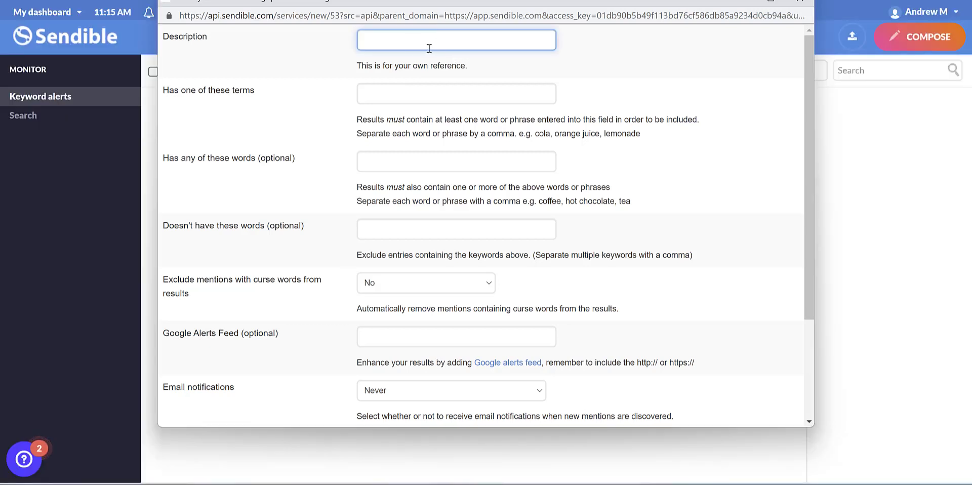
left_click(386, 98)
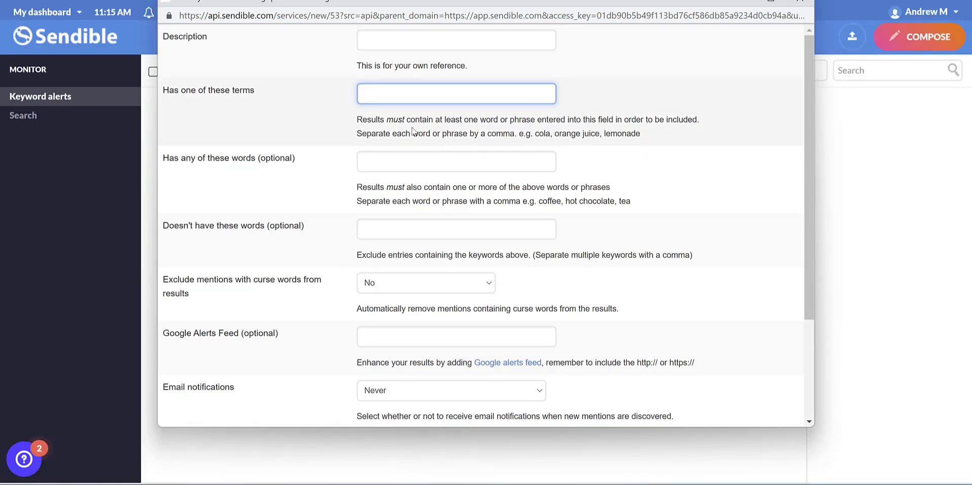
left_click_drag(810, 242, 789, 341)
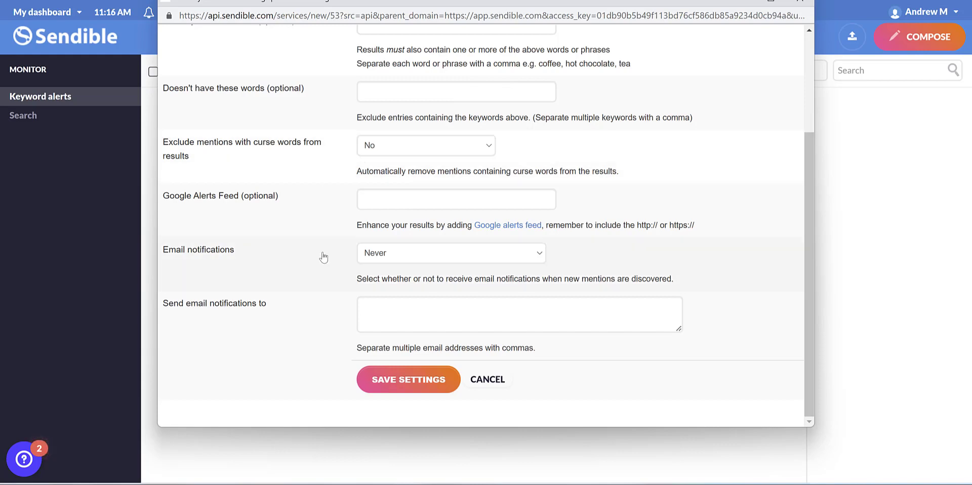
left_click(489, 383)
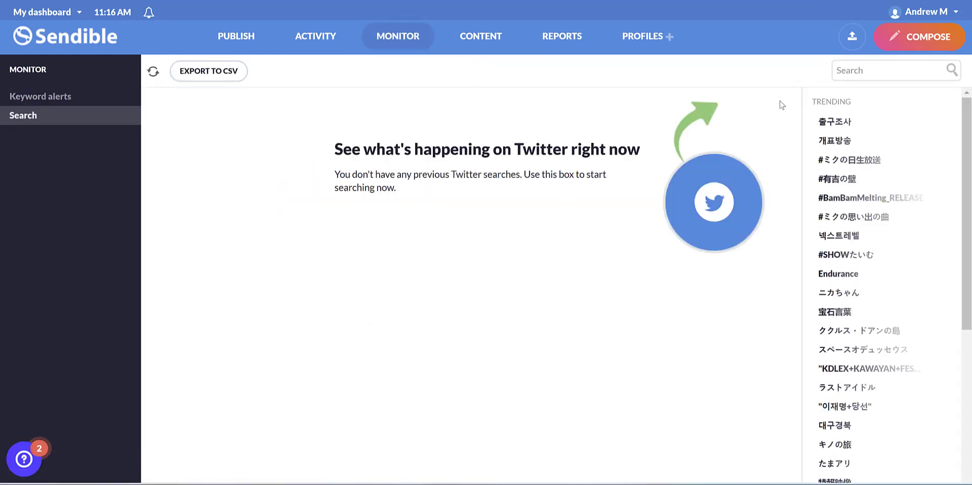
Step: Search Twitter for 'brexit'
left_click(869, 71)
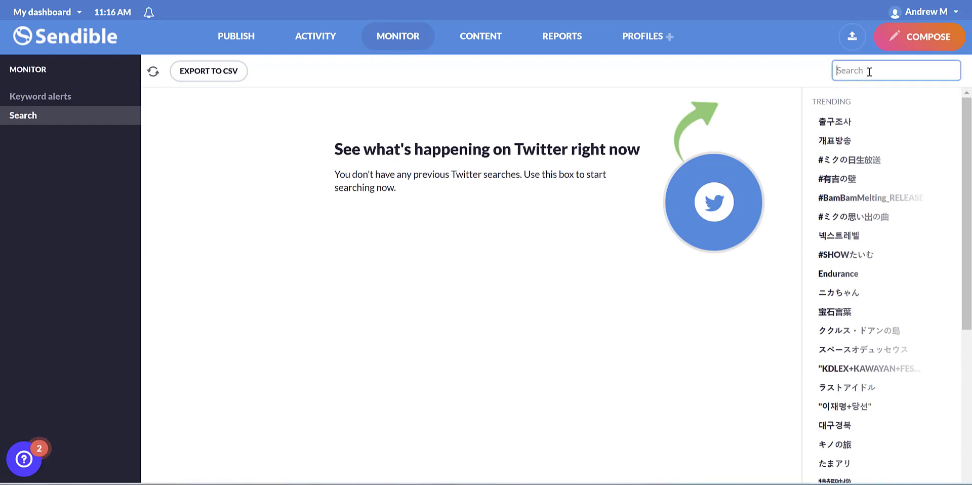
type("brexit")
key("Return")
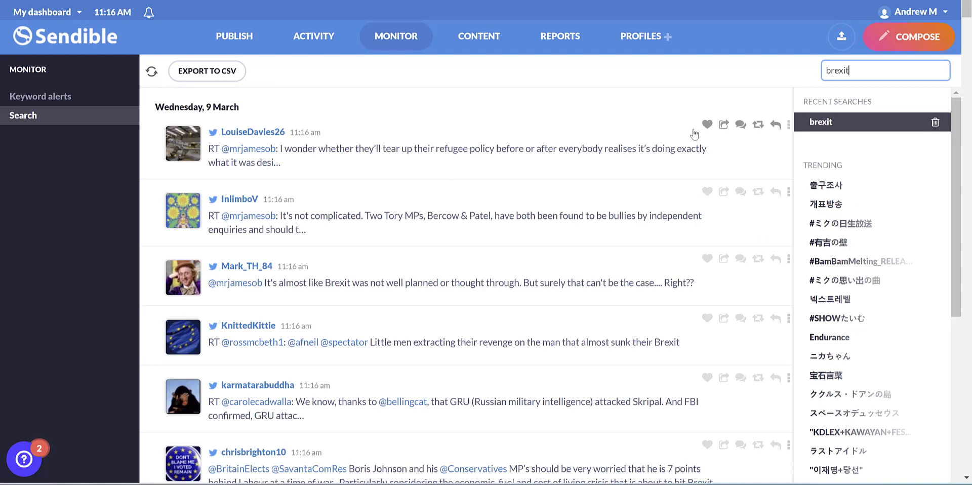
Step: View the first tweet author's profile, close it, and show the tweet's More actions
left_click(742, 126)
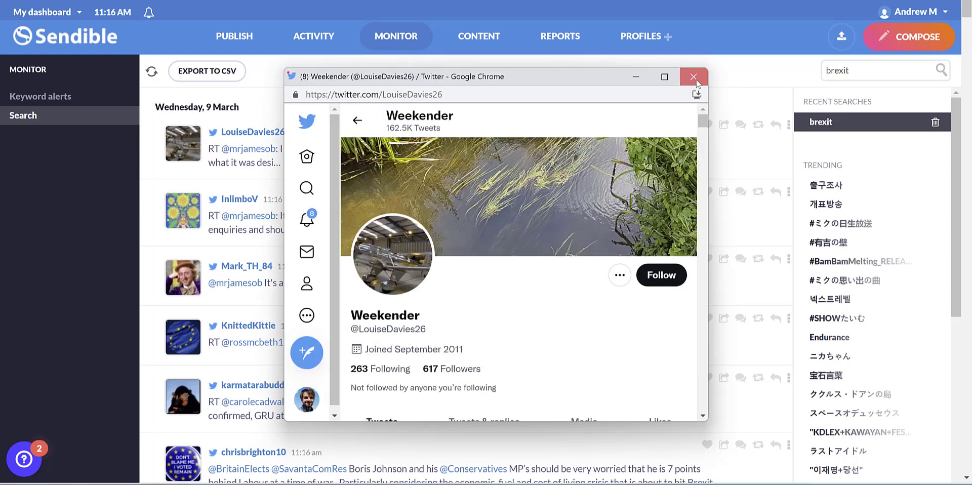
left_click(694, 77)
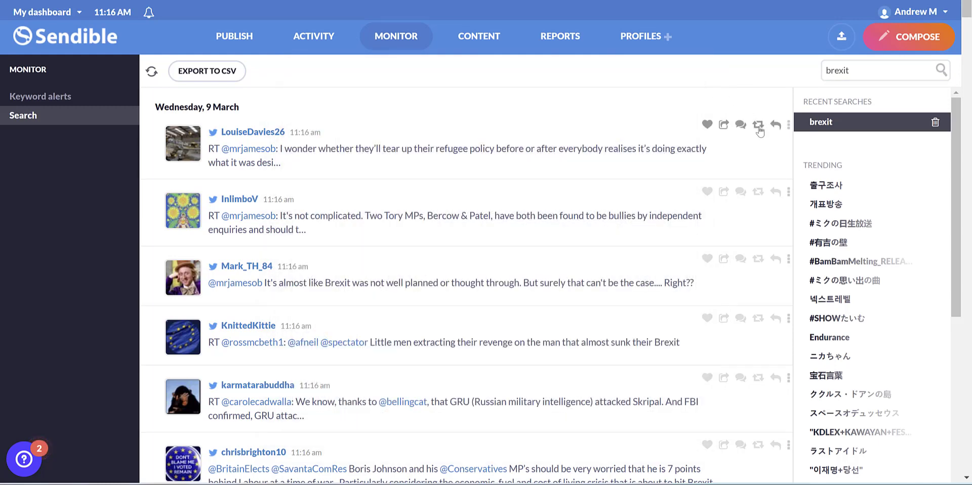
left_click(789, 127)
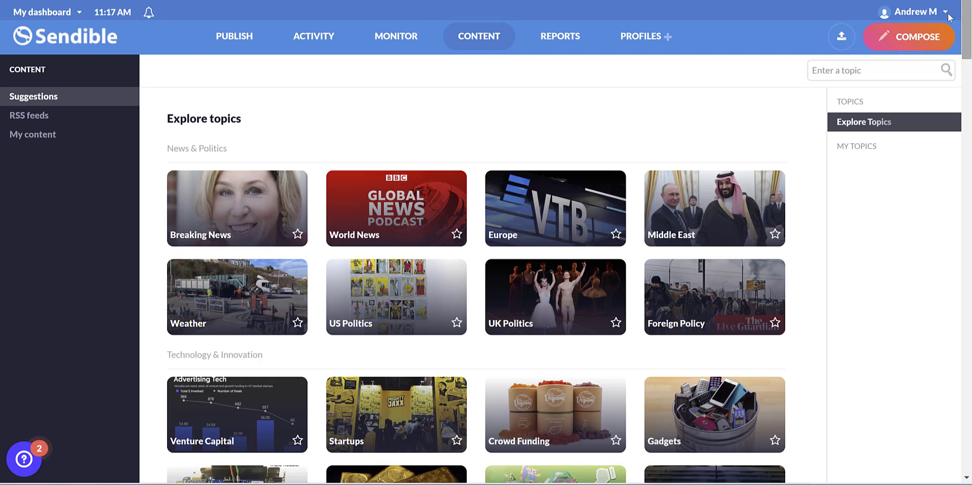
Step: Browse the Breaking News topic's influencers, then return to Explore topics
left_click(264, 192)
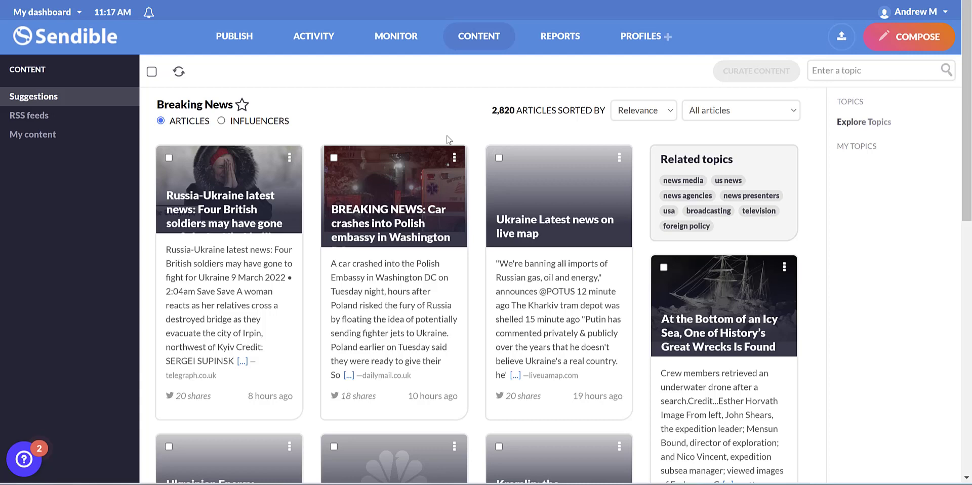
left_click(266, 122)
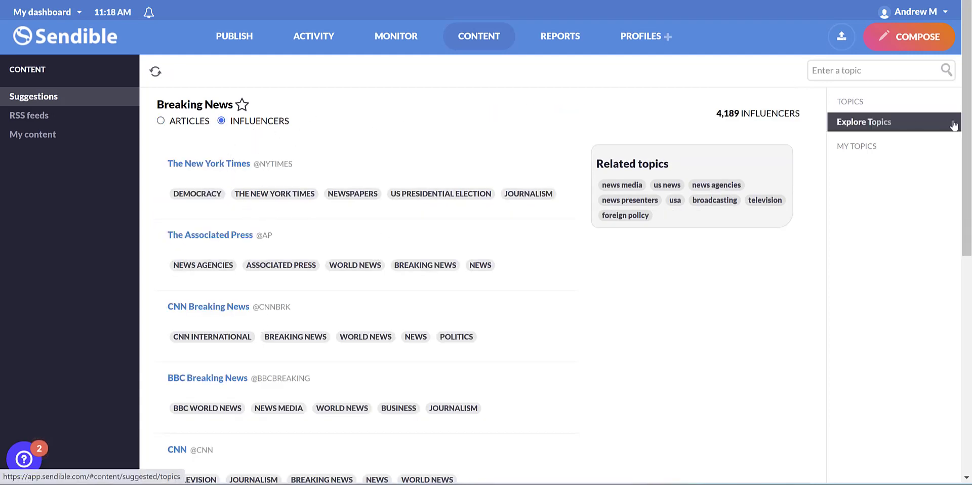
scroll(970, 170, "down", 1)
left_click_drag(971, 169, 970, 319)
scroll(970, 319, "down", 1)
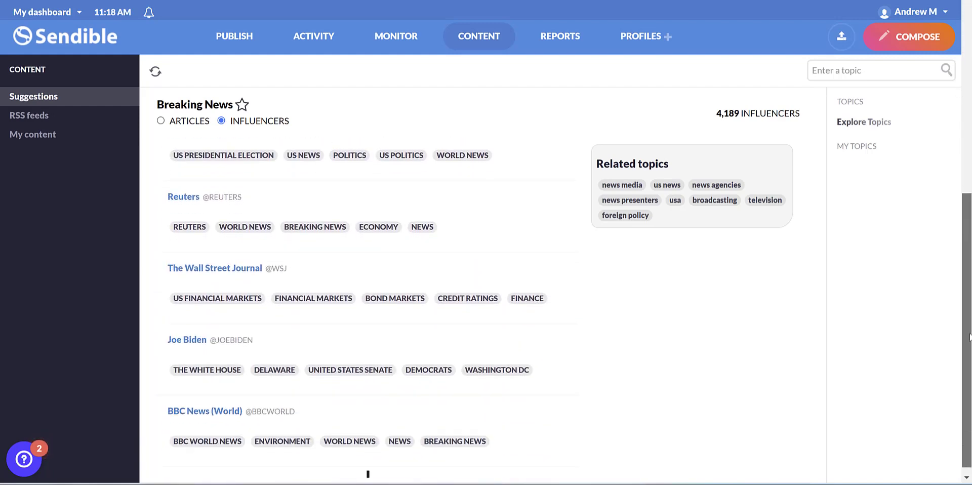
scroll(272, 134, "up", 8)
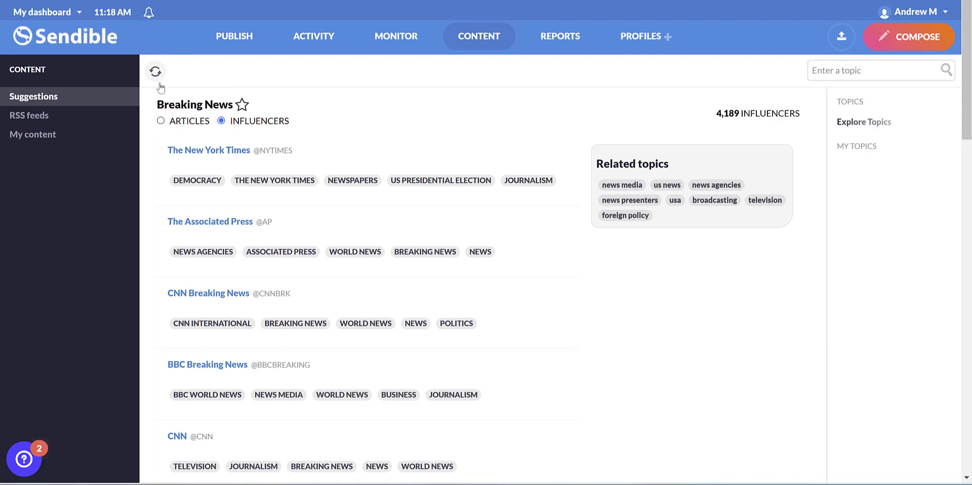
left_click(864, 121)
Step: Star Fantasy Sports to save it to My Topics and open it
scroll(863, 121, "down", 3)
scroll(476, 284, "down", 4)
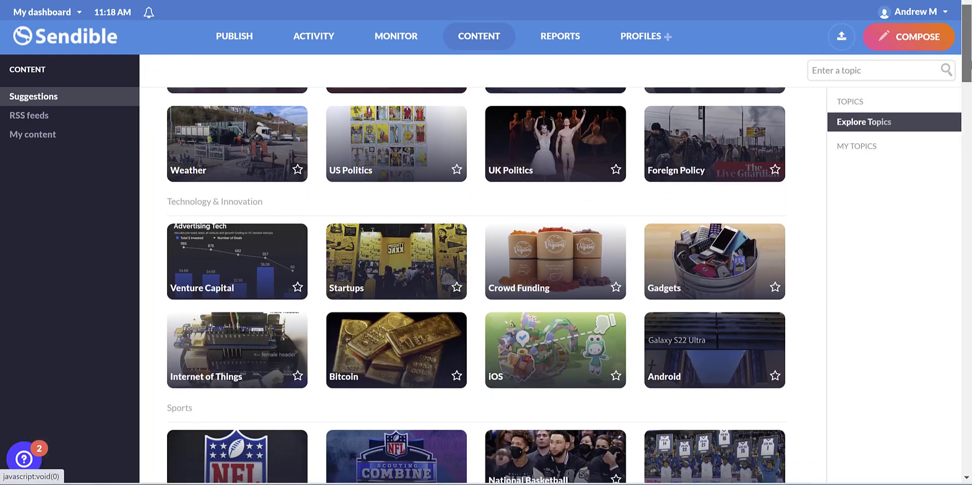
scroll(476, 284, "down", 1)
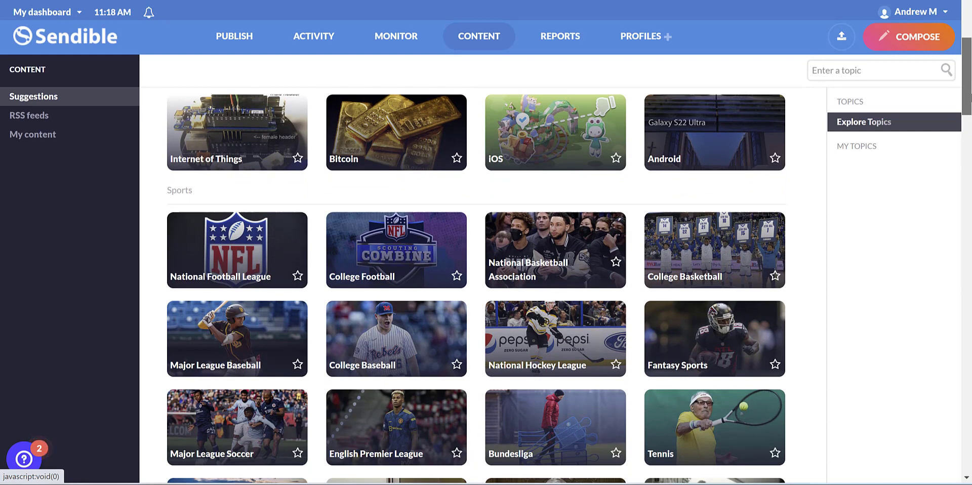
scroll(476, 284, "down", 1)
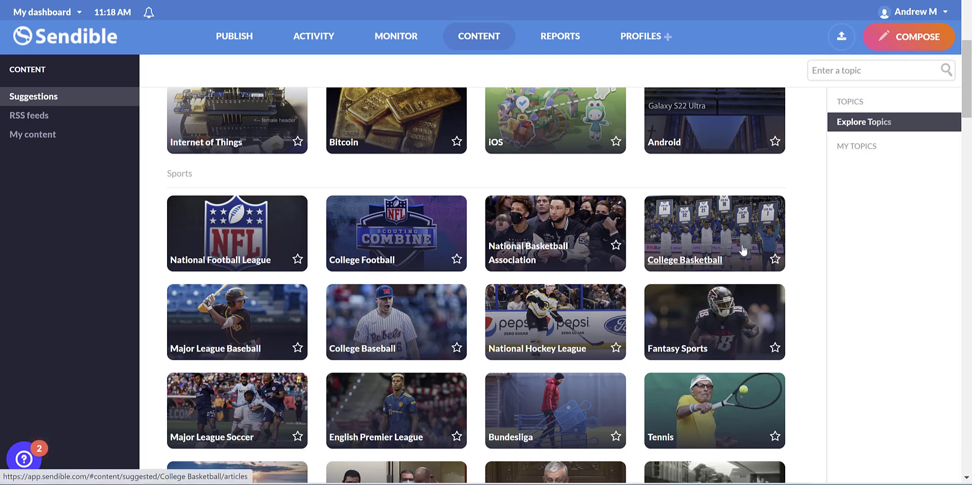
left_click(775, 349)
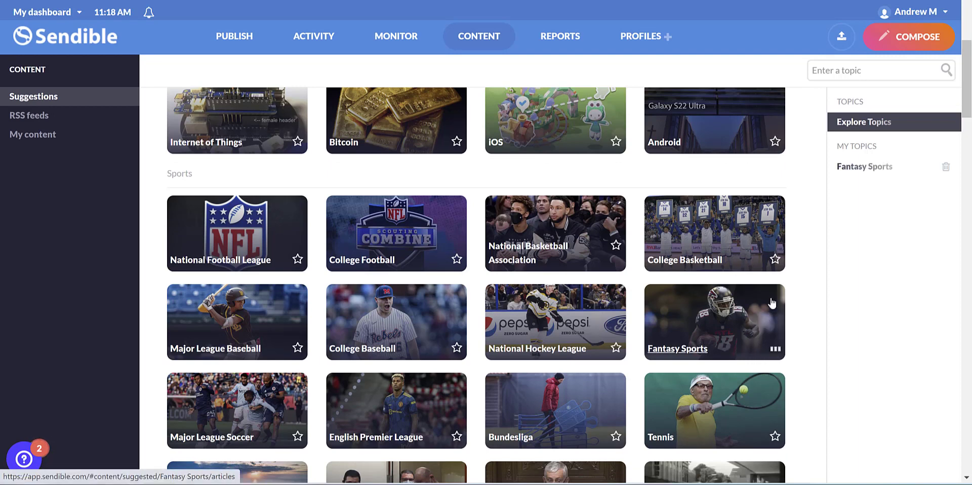
left_click(864, 166)
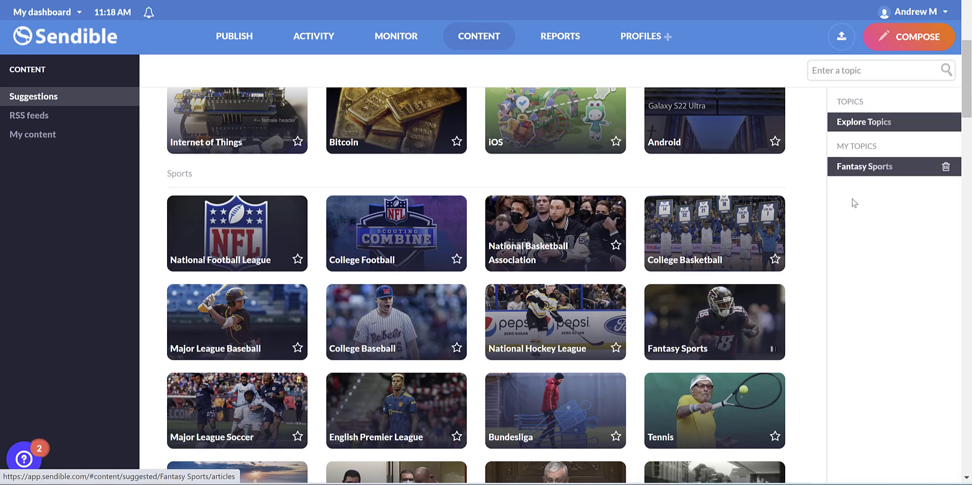
scroll(610, 175, "up", 7)
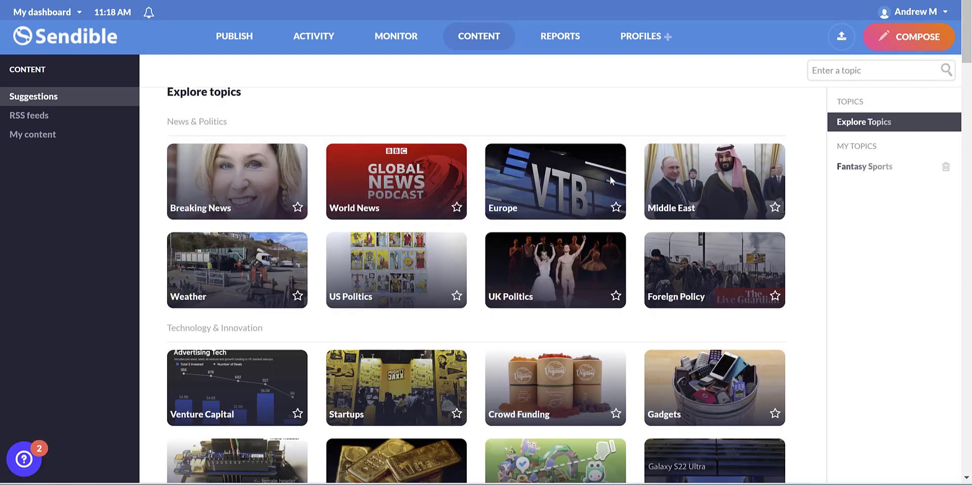
Step: Search topics for 'london' and view the London Uk topic's influencers
left_click(867, 71)
type("london")
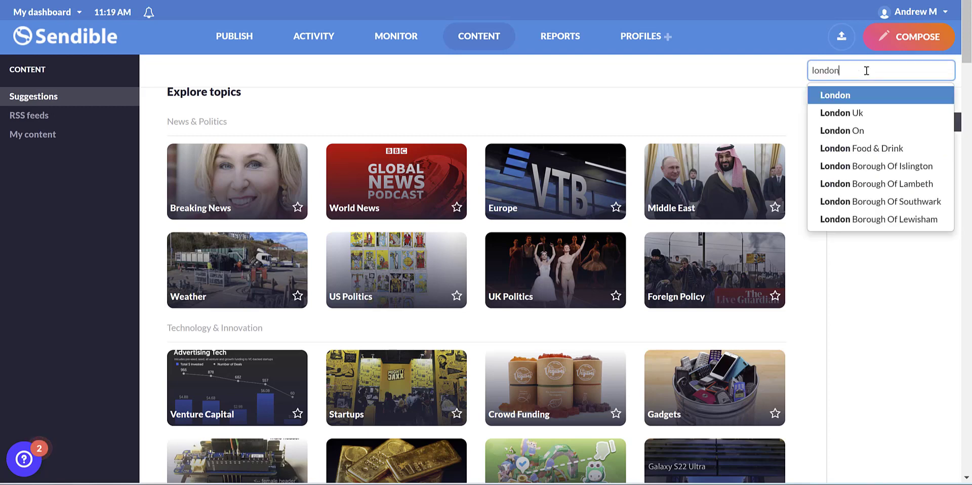
left_click(846, 113)
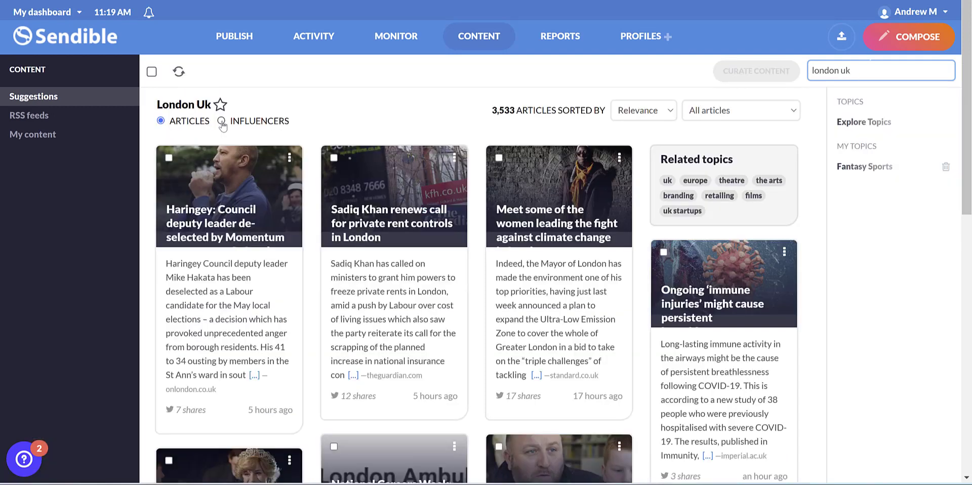
left_click(221, 122)
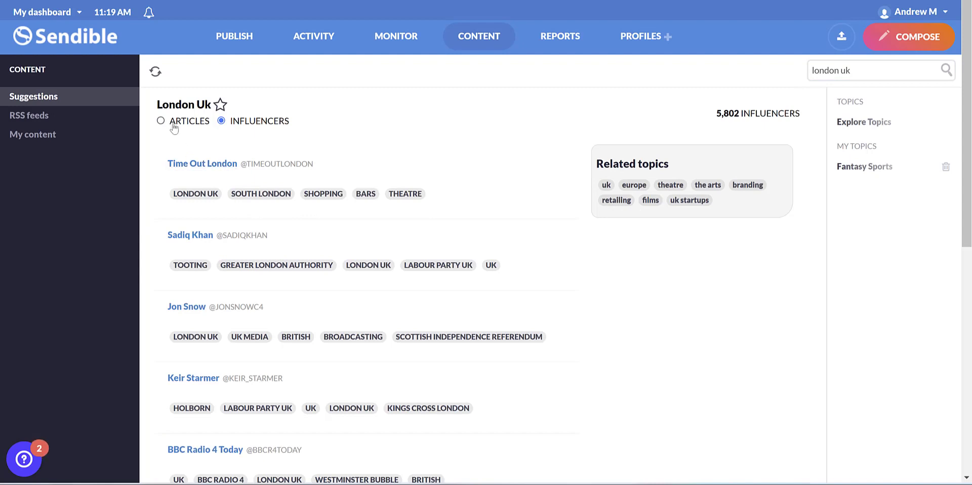
Step: Go to Profiles > Add profiles to see the connectable social networks
mouse_move(568, 39)
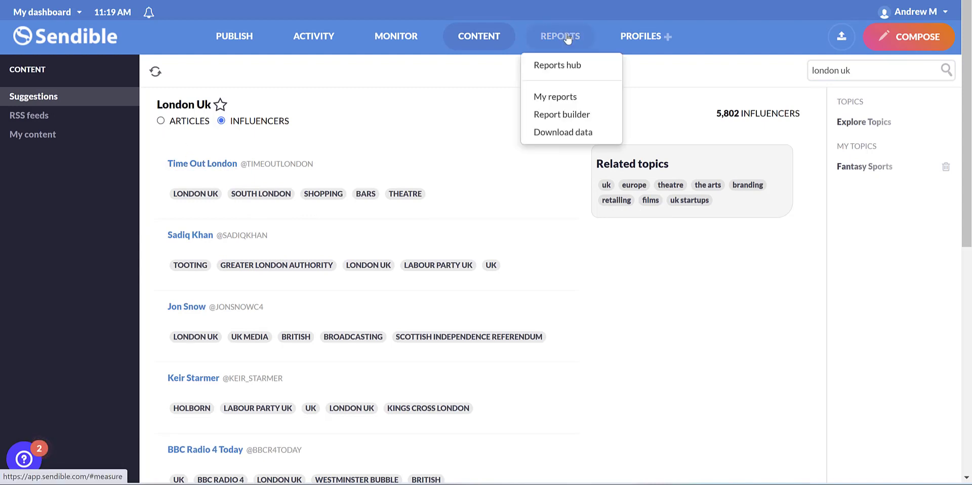
mouse_move(638, 38)
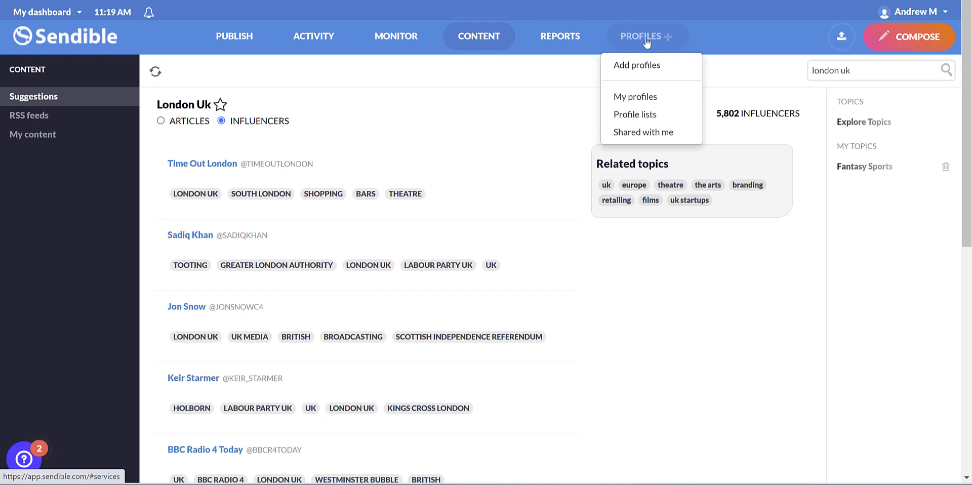
left_click(647, 43)
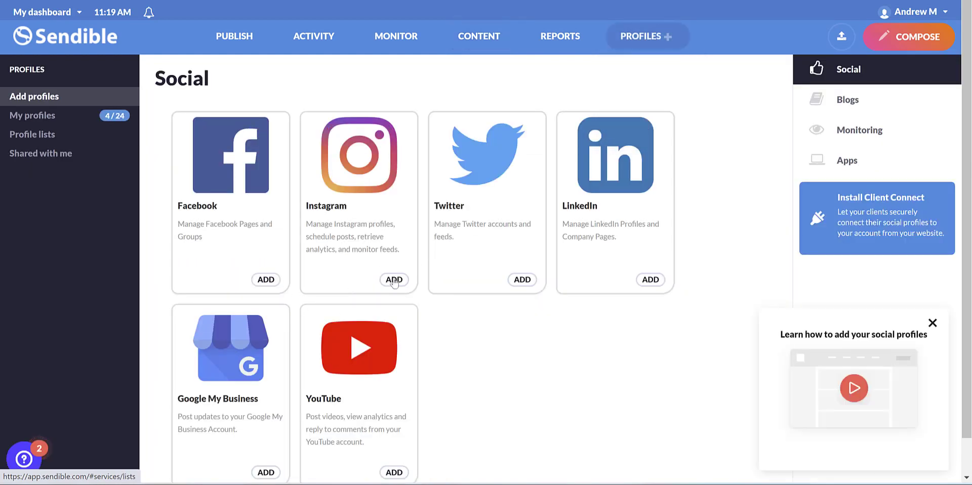
Step: Dismiss the profiles tutorial and start a calendar post for 10 March 2022 at 11:00 am
left_click(933, 323)
mouse_move(445, 39)
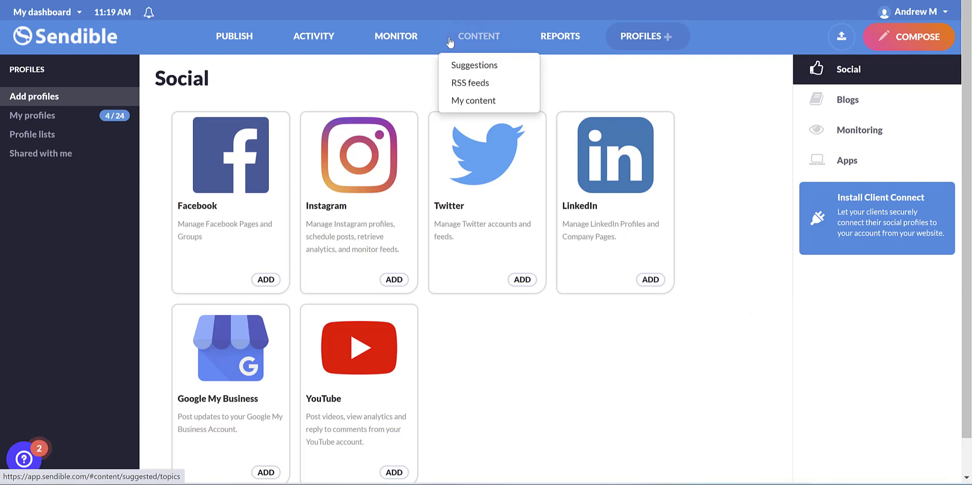
mouse_move(266, 33)
left_click(234, 38)
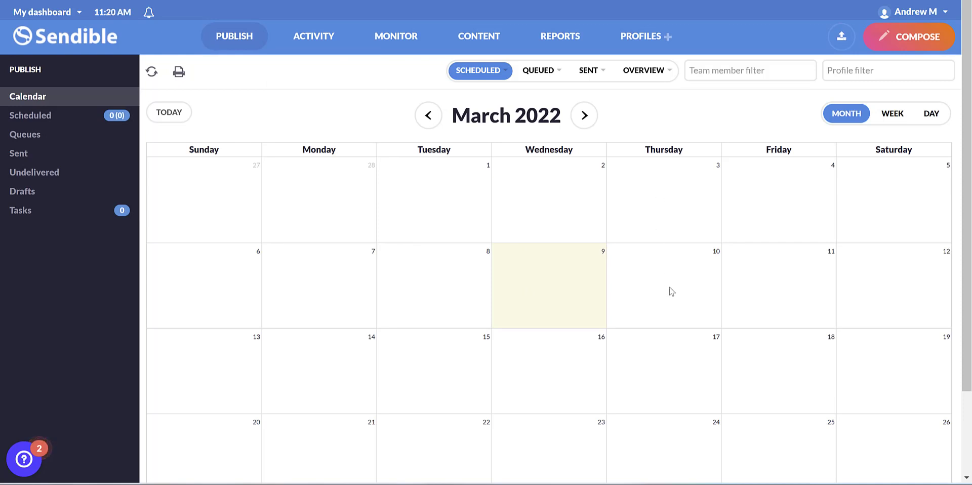
left_click(669, 291)
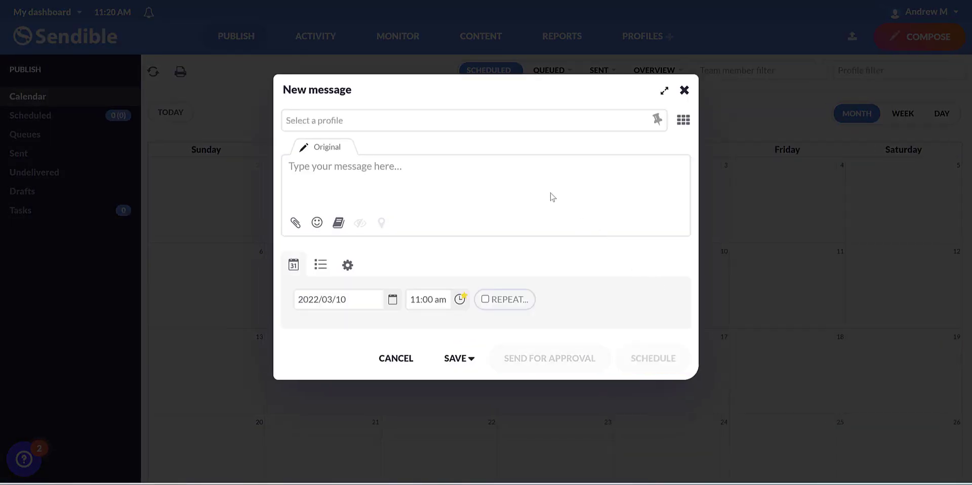
Step: Target the Facebook page and Instagram Business profile, then type the birthday message and begin attaching media
left_click(427, 118)
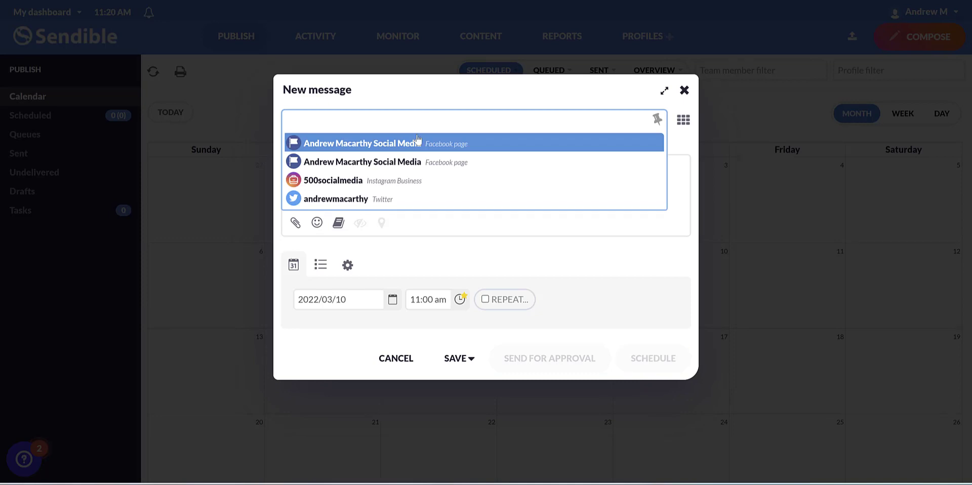
left_click(407, 146)
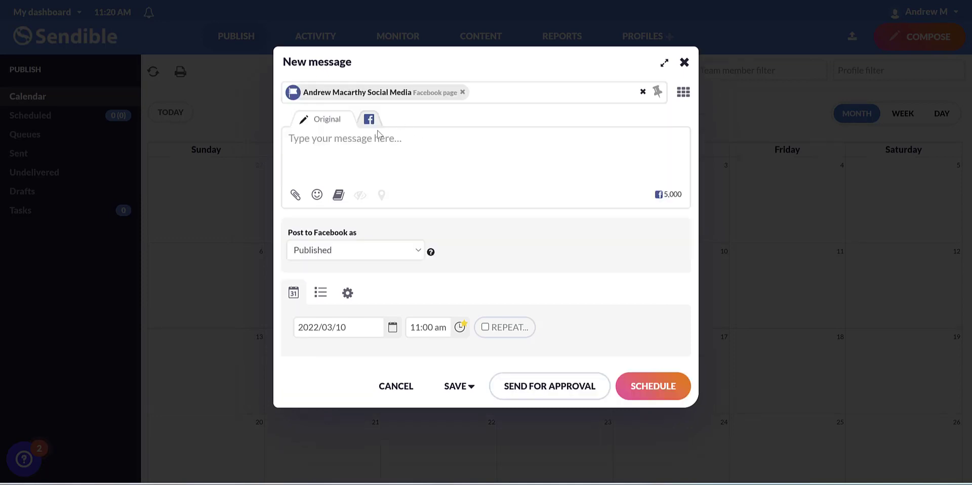
left_click(561, 93)
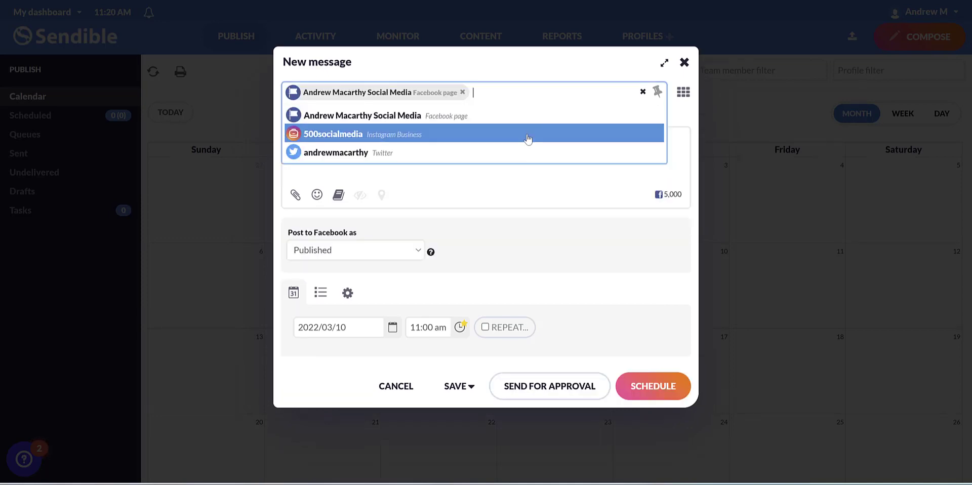
left_click(528, 139)
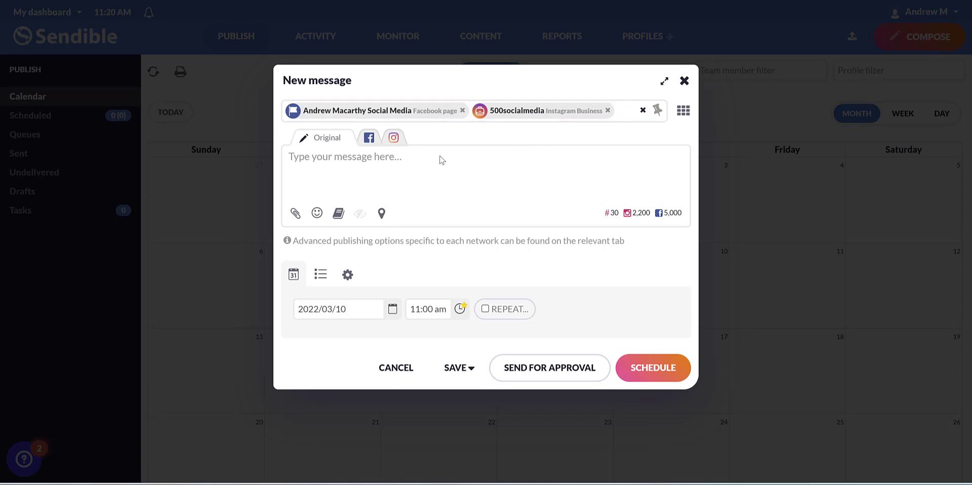
left_click(346, 169)
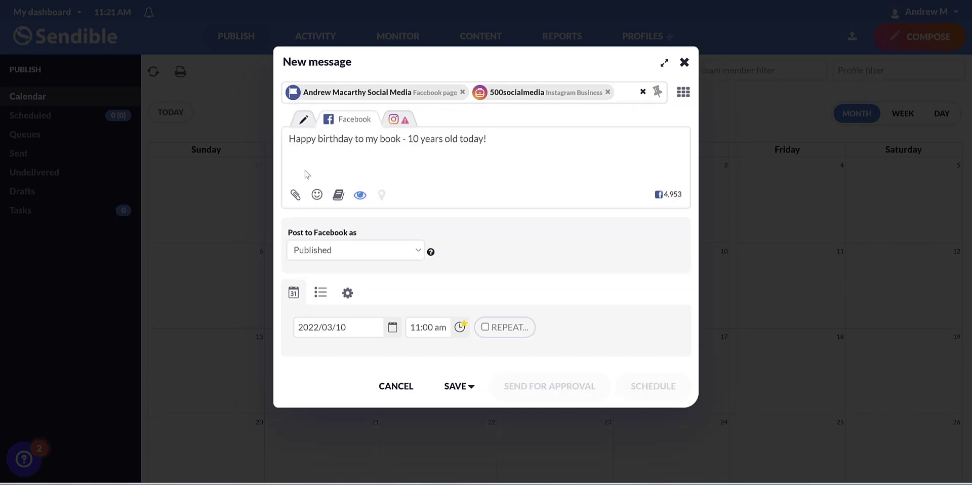
left_click(295, 195)
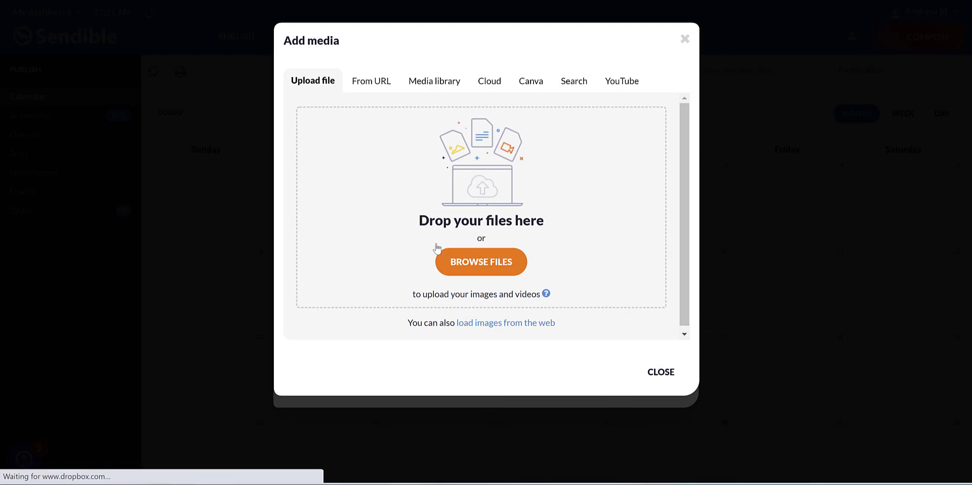
Step: Look through the From URL, Media library and Cloud sources, then bring up the Canva design options
left_click(368, 80)
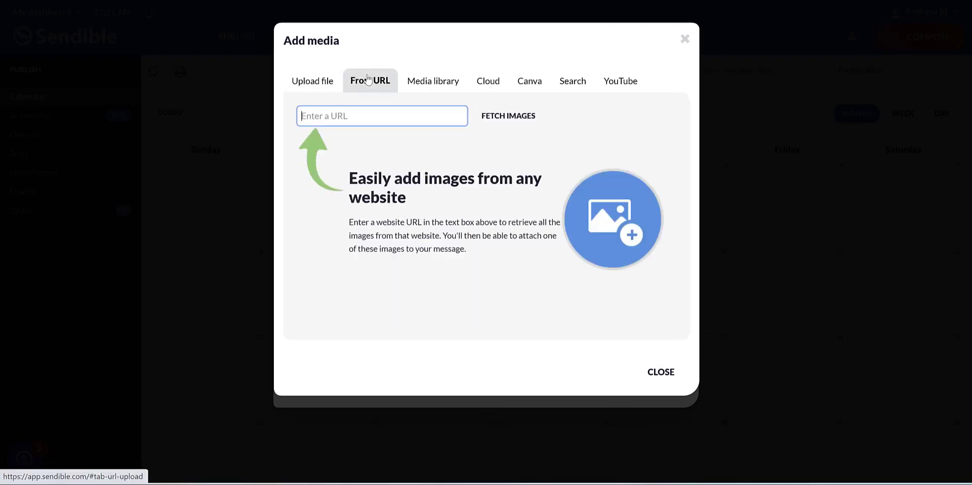
left_click(425, 83)
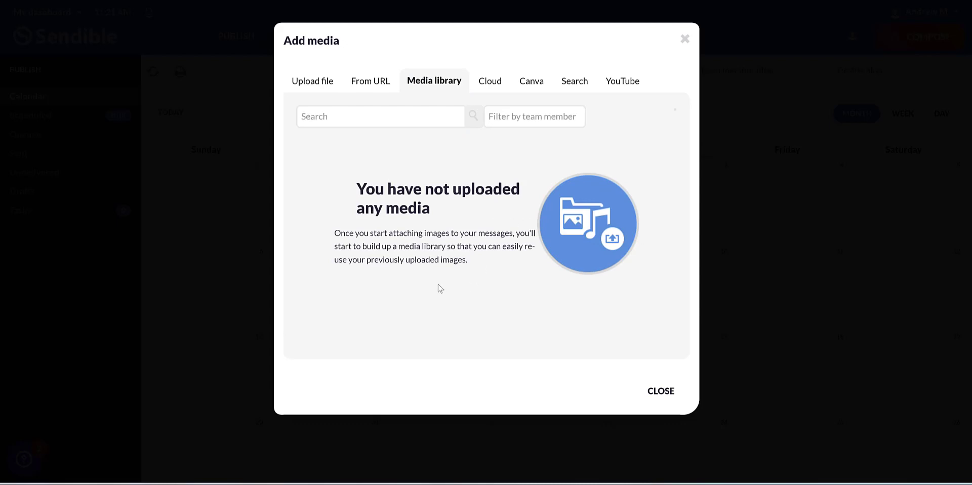
left_click(490, 81)
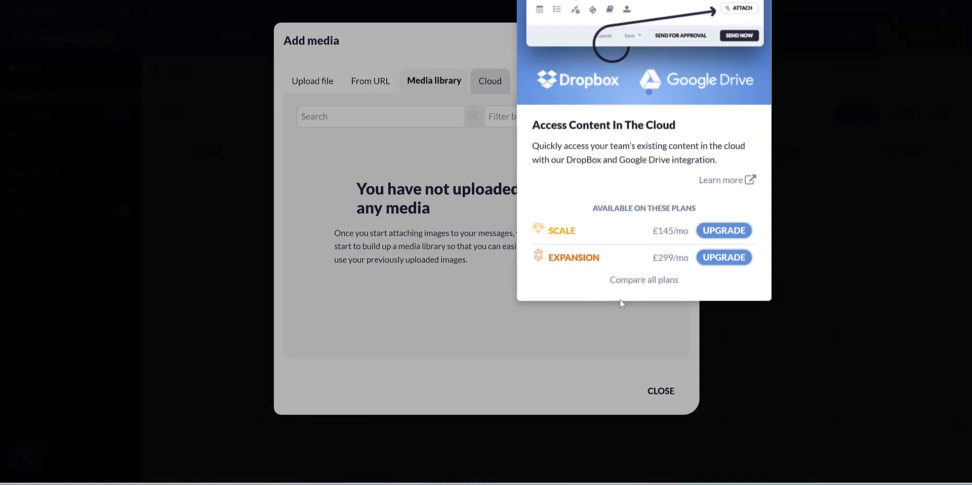
left_click(466, 150)
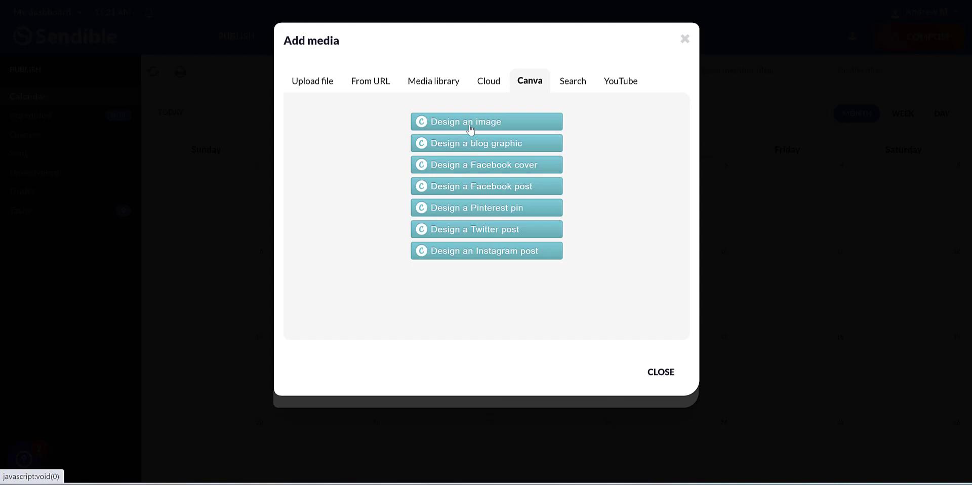
Step: Try designing an image in Canva with the rainbow Happy Valentine's Day template
left_click(470, 127)
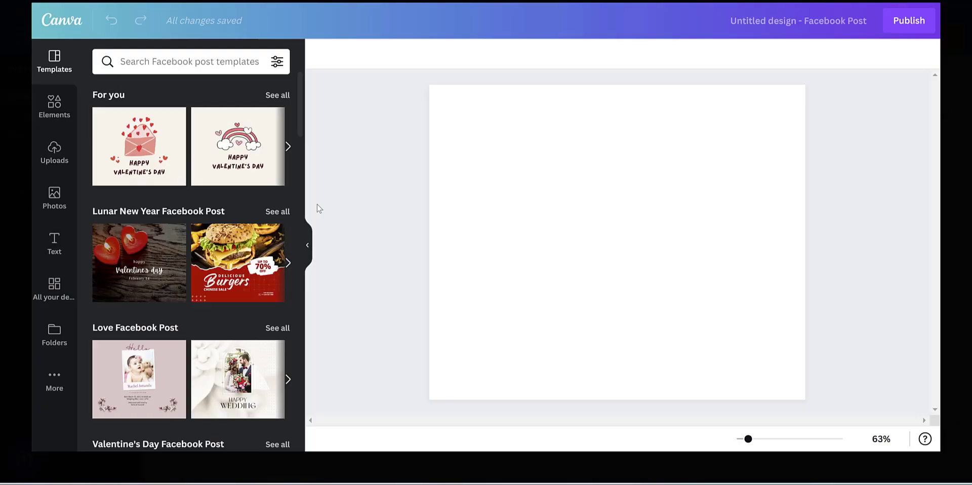
left_click(198, 112)
left_click(907, 23)
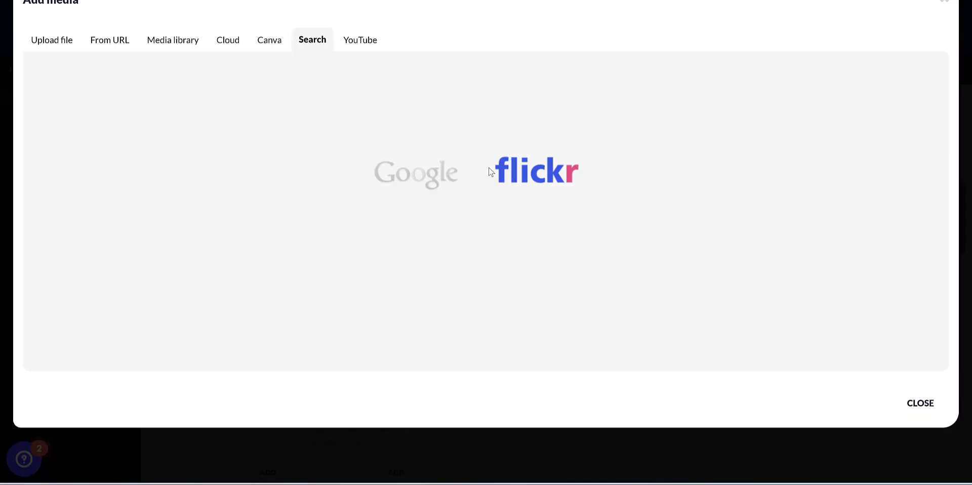
Step: Attach the cupcake-on-a-hand photo by uploading it from the computer
left_click(366, 40)
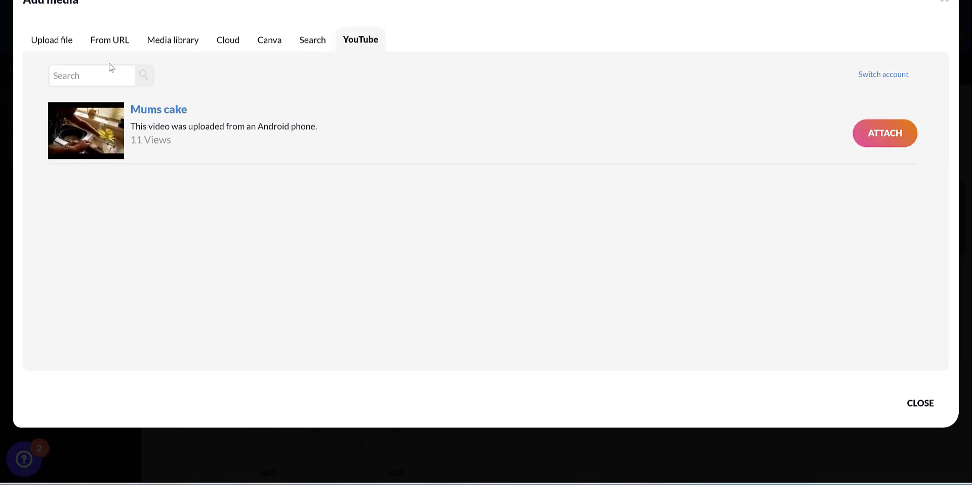
left_click(52, 40)
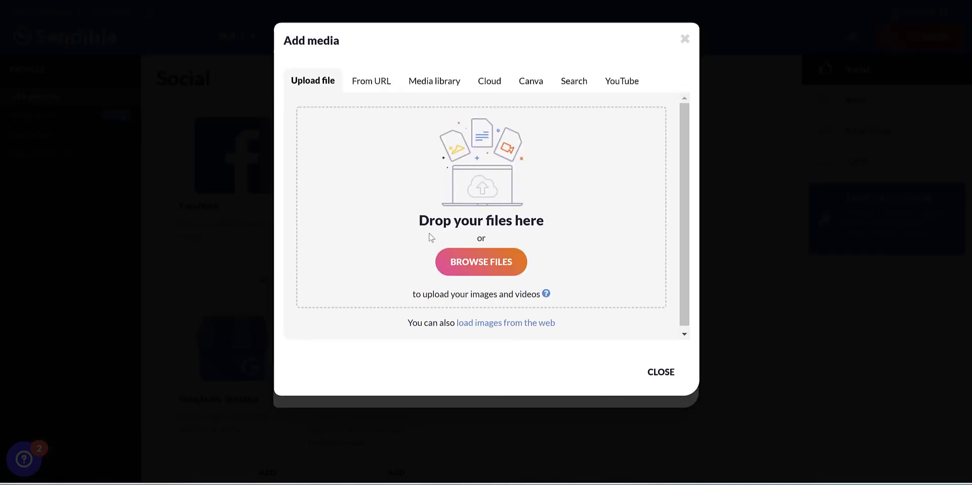
left_click(470, 263)
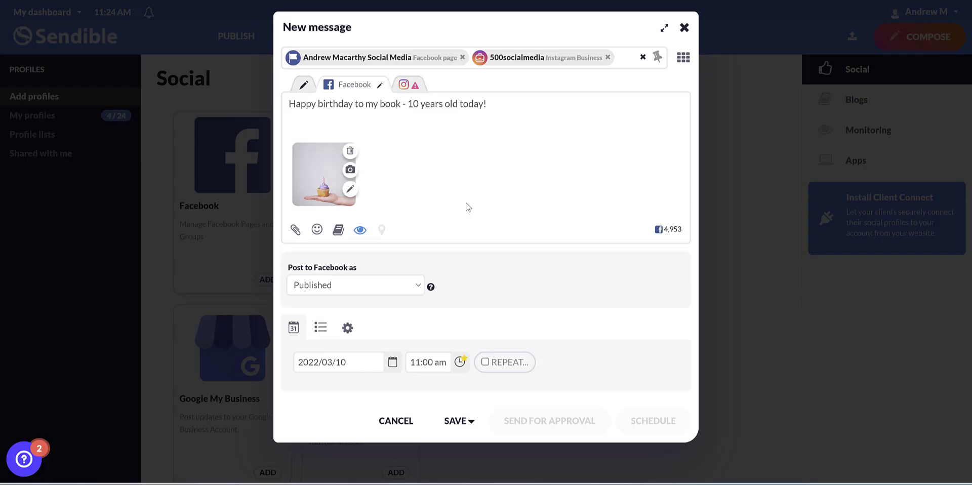
left_click(350, 191)
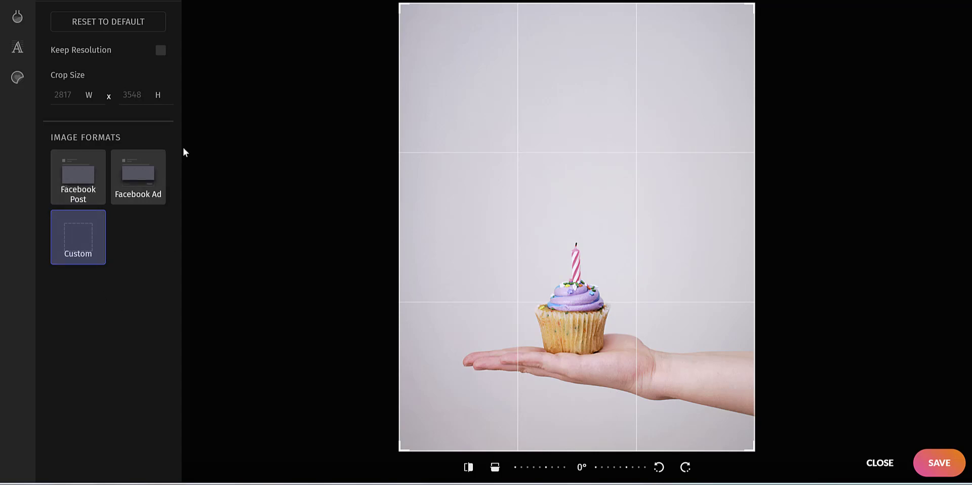
left_click(17, 47)
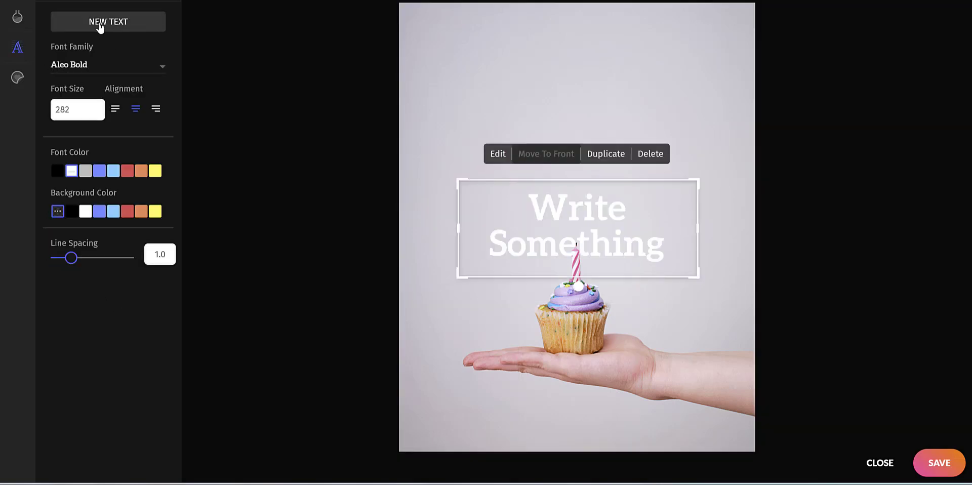
left_click(17, 77)
left_click(125, 164)
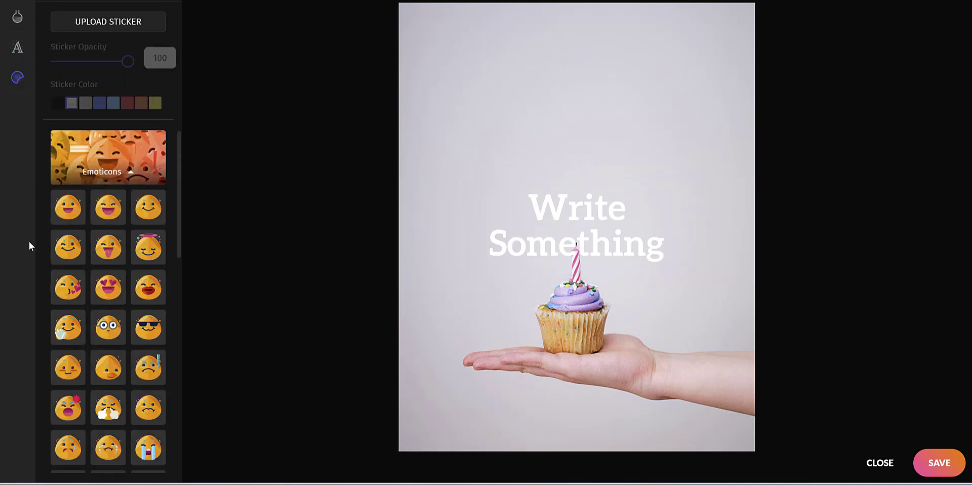
left_click(108, 207)
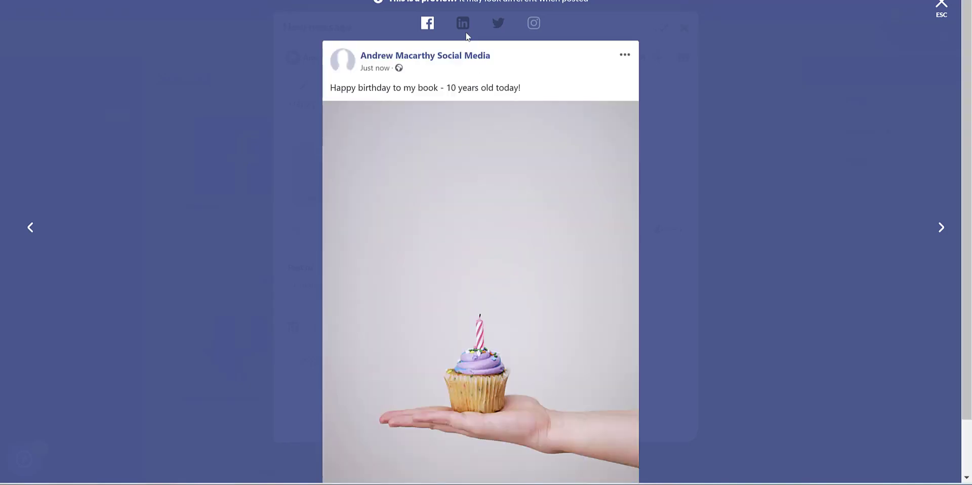
left_click(534, 25)
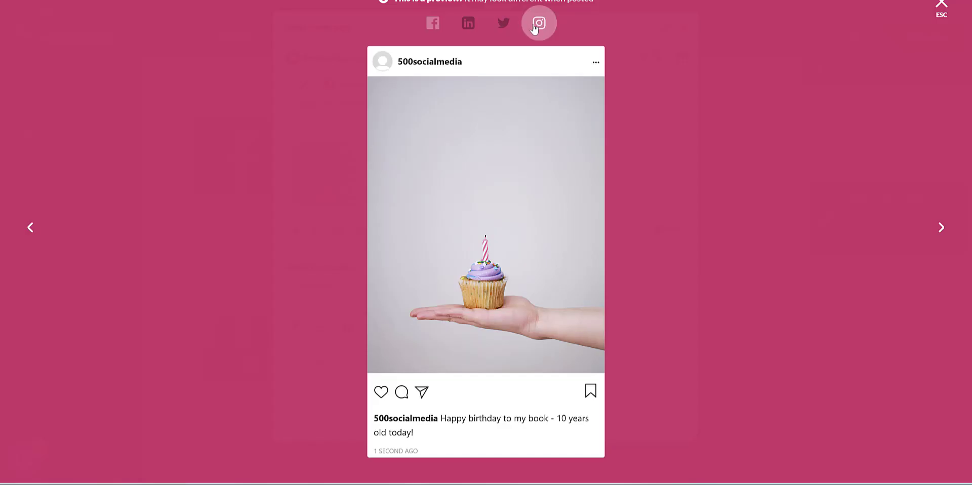
left_click(434, 27)
Step: Close the preview and start a first comment on the Instagram version of the post
left_click(941, 5)
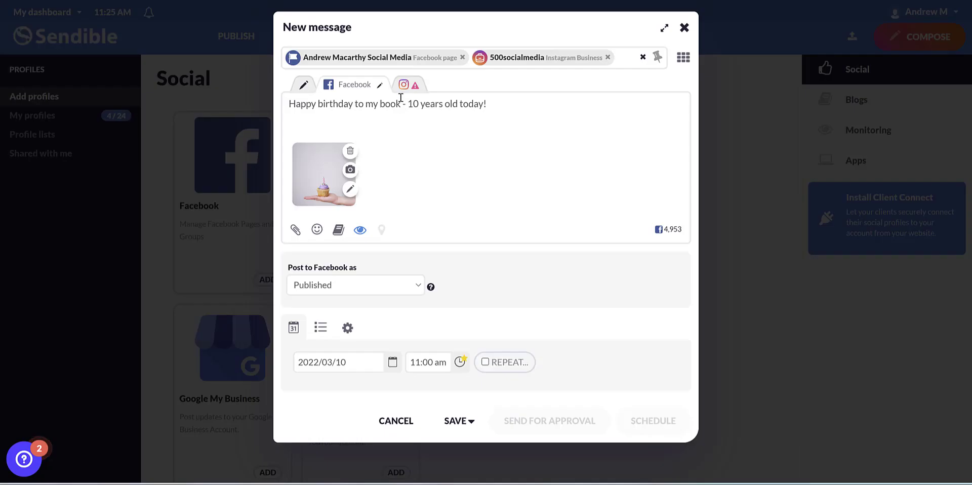
left_click(413, 90)
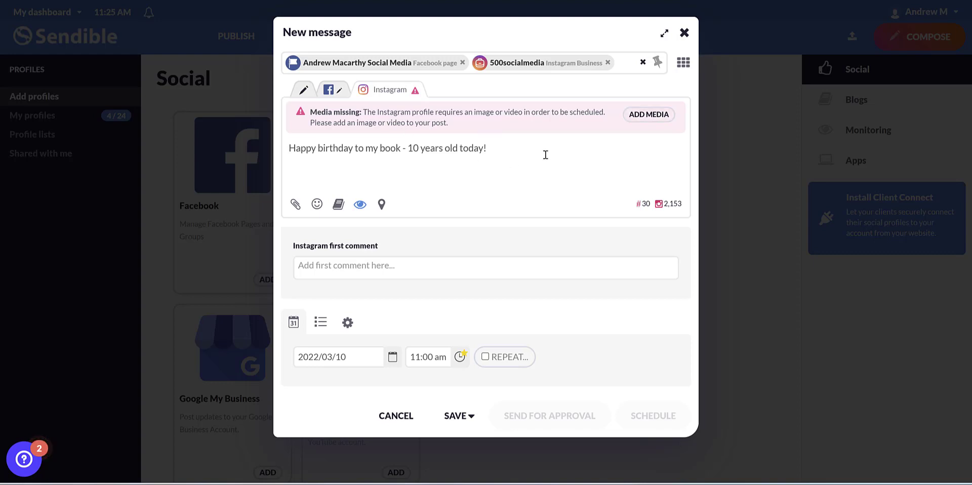
left_click(315, 263)
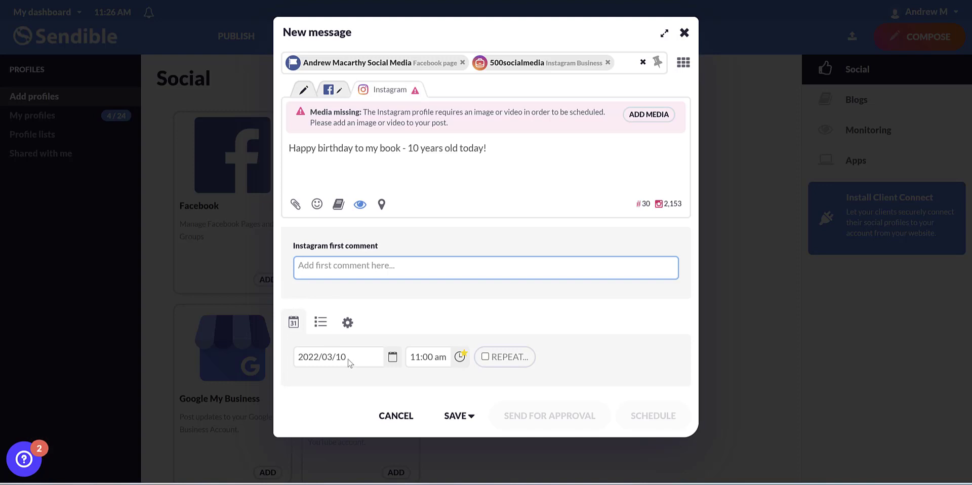
Step: Leave the post non-repeating and schedule it for 10 March 2022 at 11:00 am
left_click(486, 358)
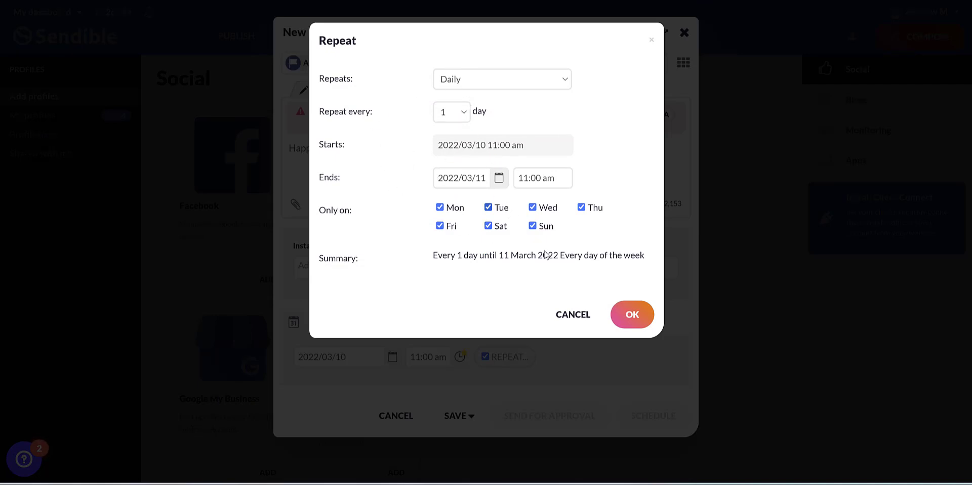
left_click(572, 314)
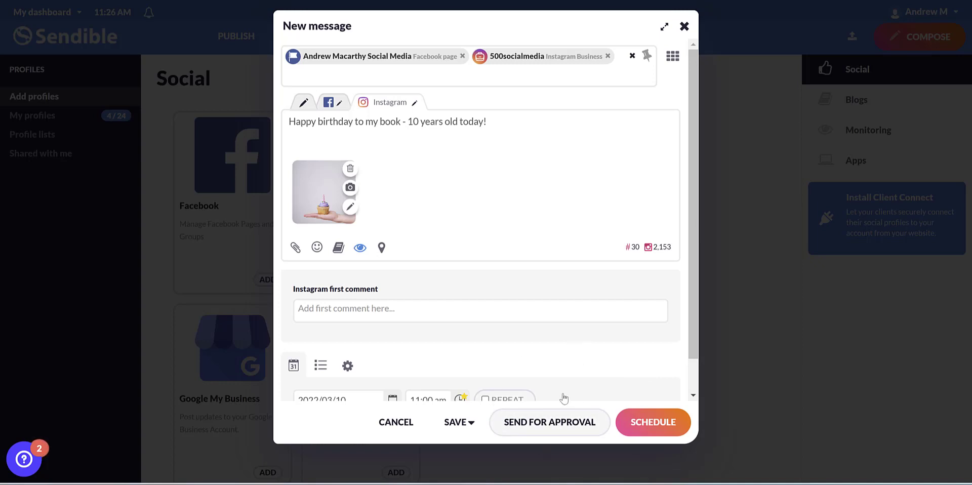
left_click(658, 422)
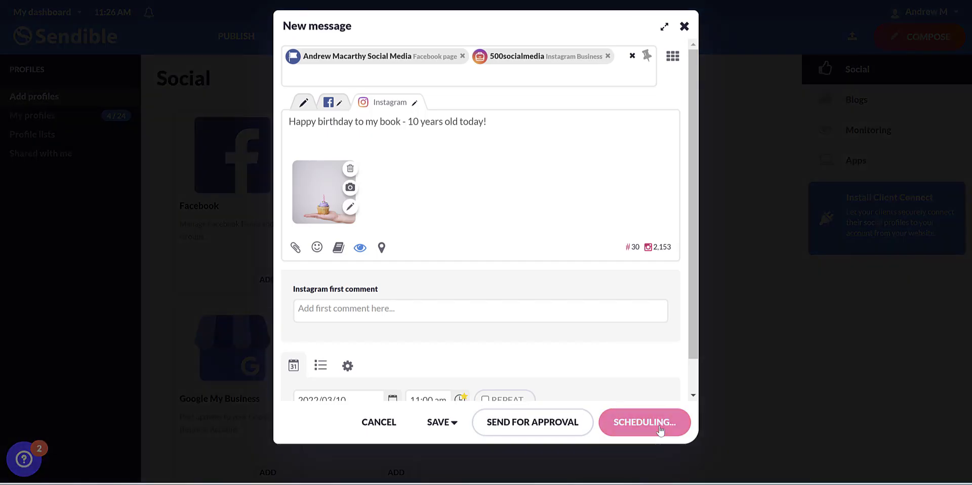
Step: Drag the Facebook and Instagram birthday posts from 10 March to Wednesday 16 March on the calendar
left_click(249, 36)
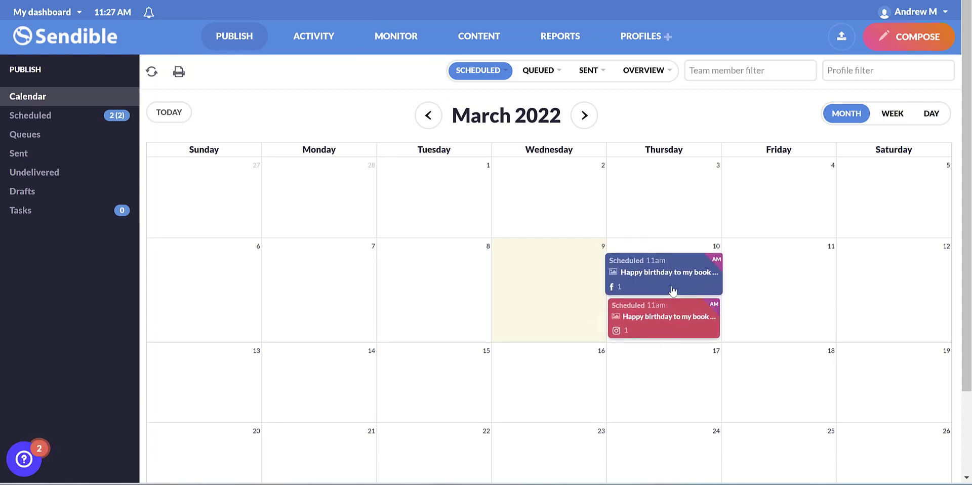
left_click_drag(672, 290, 550, 400)
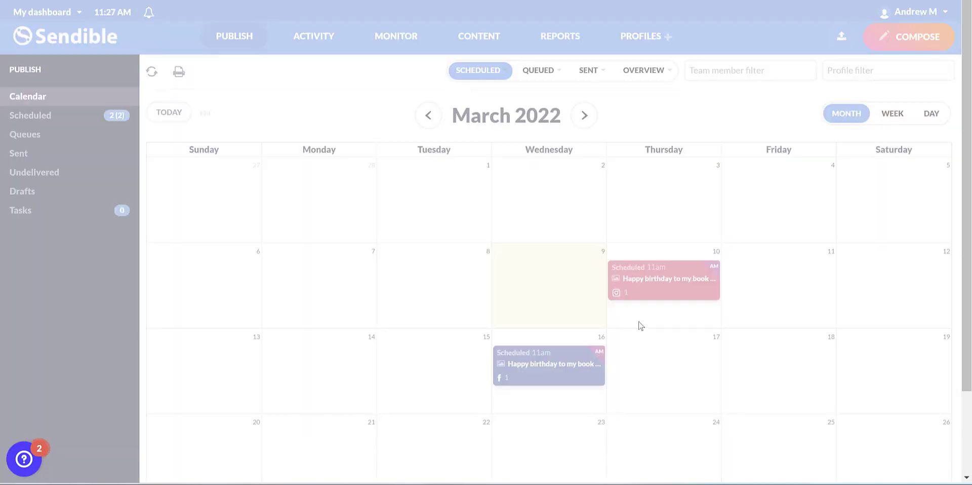
left_click_drag(661, 298, 546, 404)
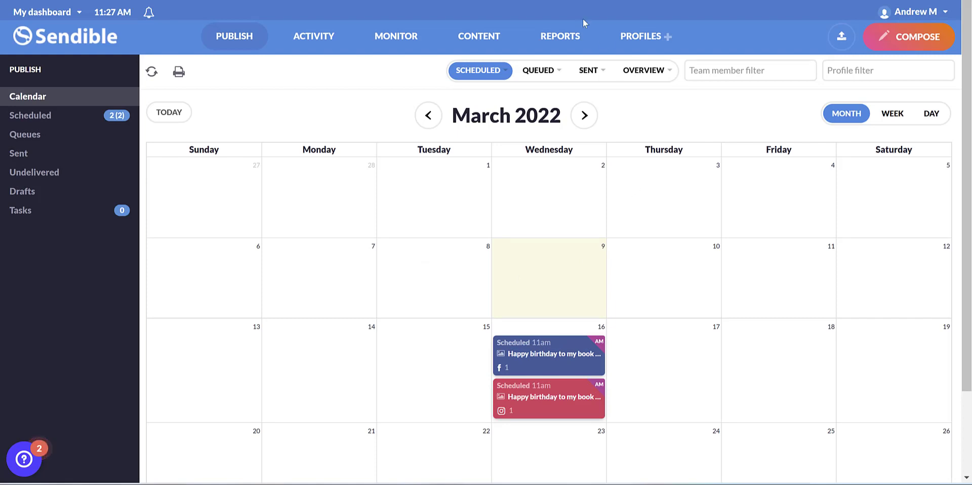
mouse_move(560, 40)
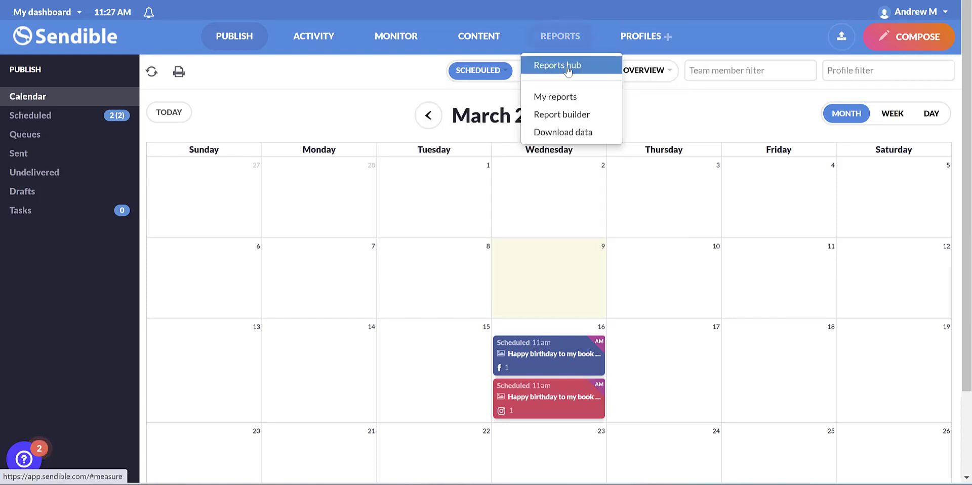
left_click(557, 65)
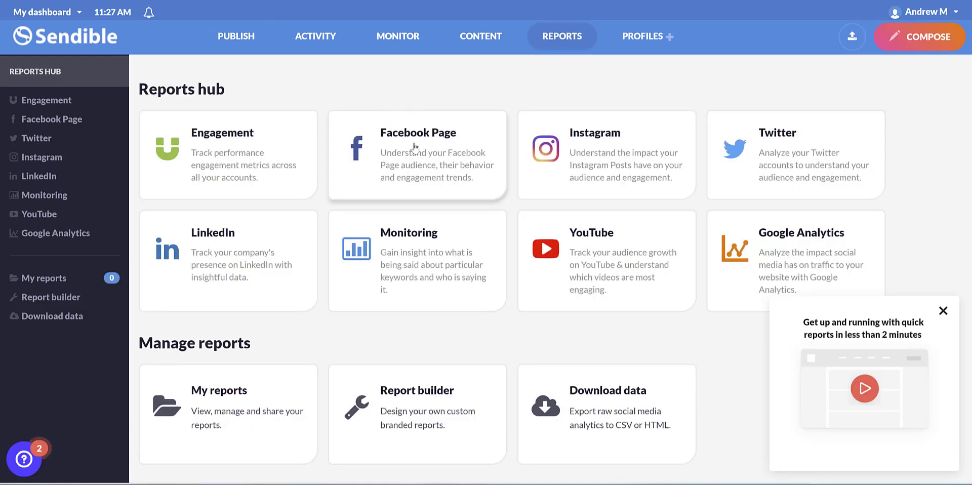
left_click(417, 148)
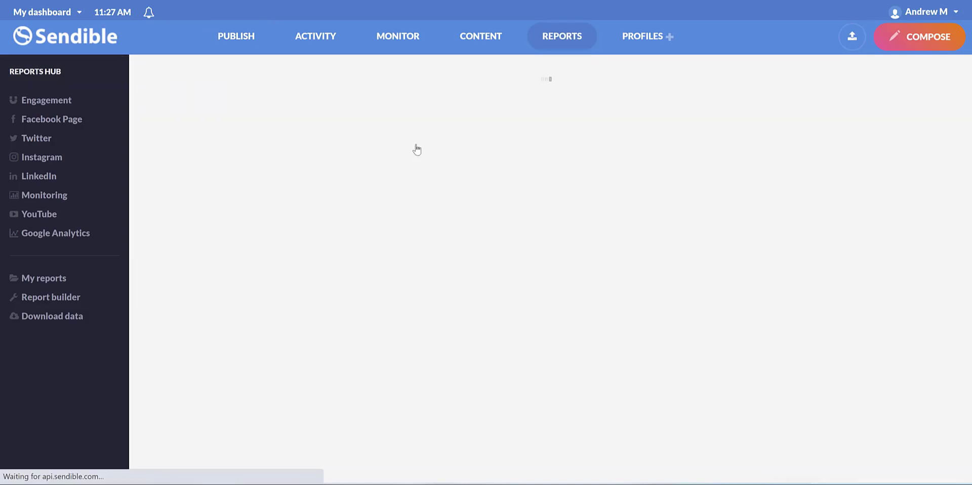
left_click(236, 172)
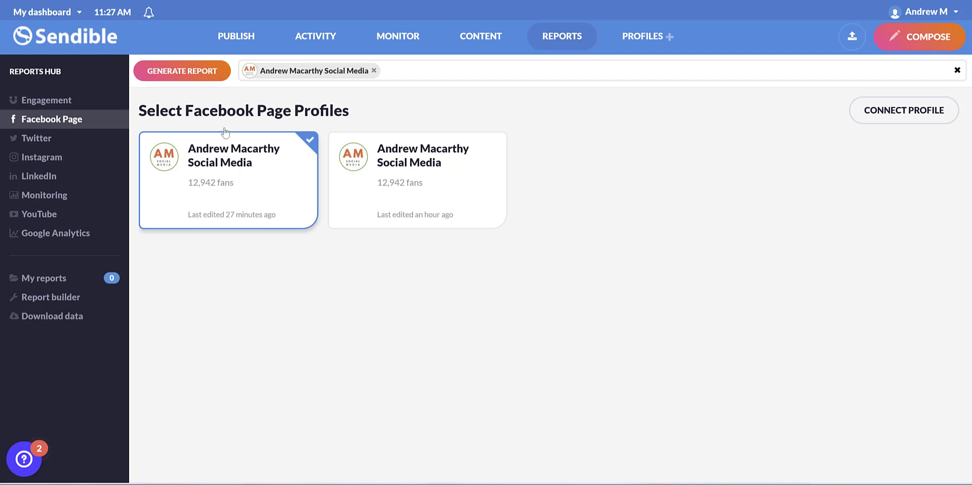
left_click(191, 74)
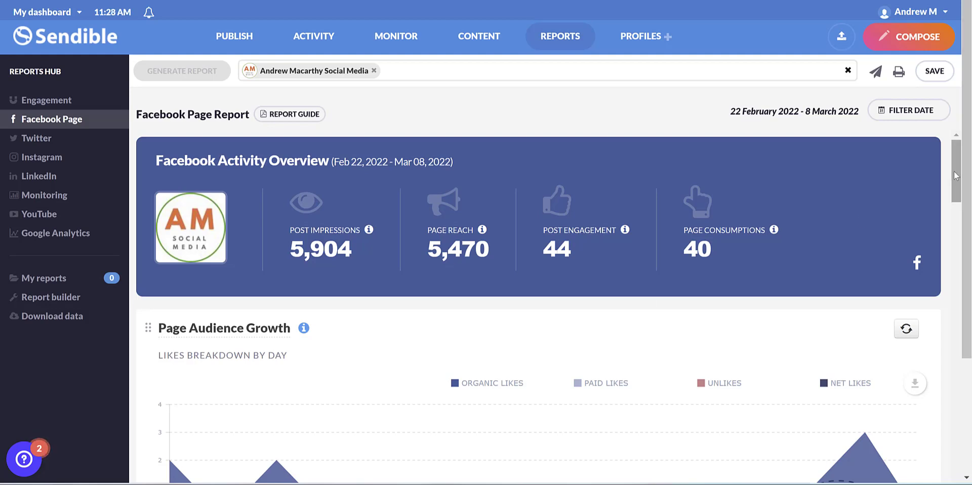
scroll(964, 174, "down", 15)
scroll(554, 305, "up", 15)
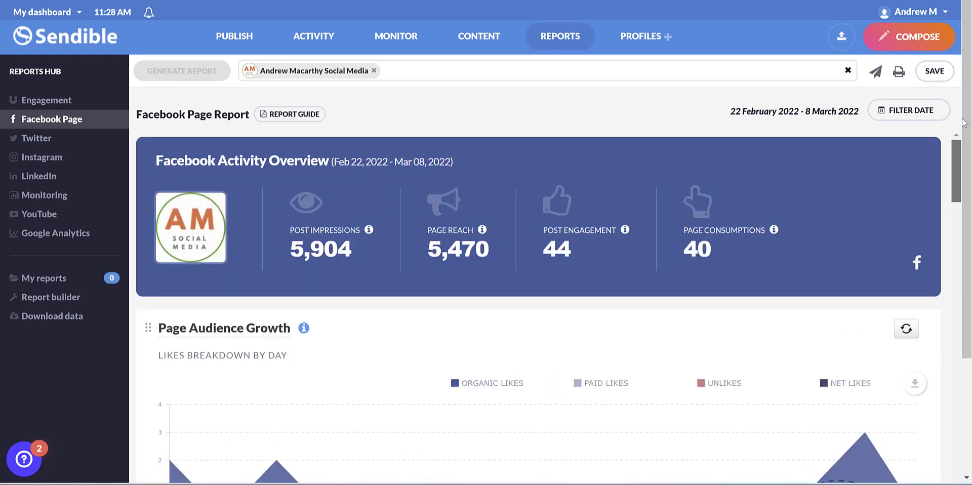
left_click(560, 36)
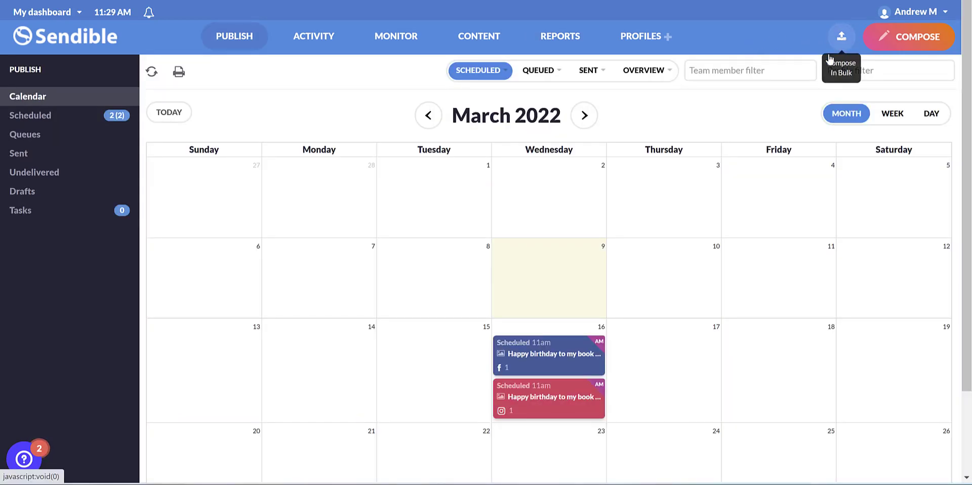
left_click(842, 39)
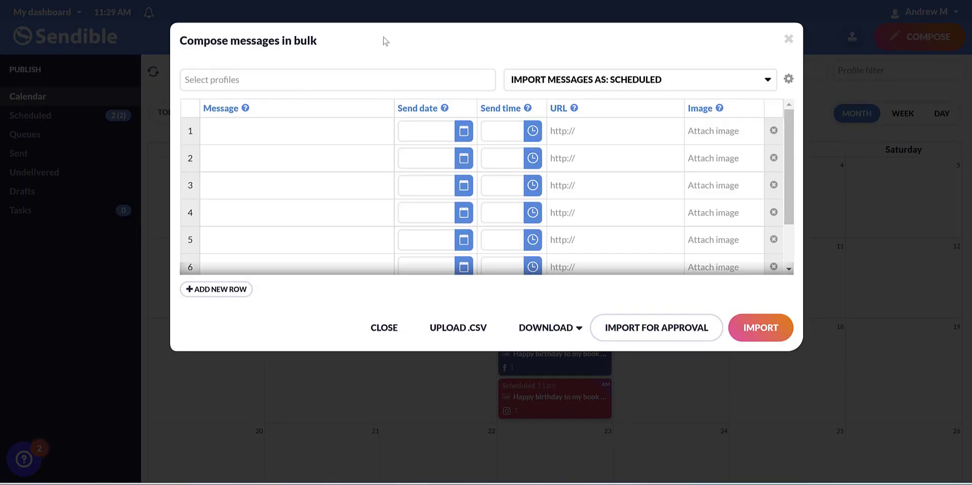
left_click(291, 78)
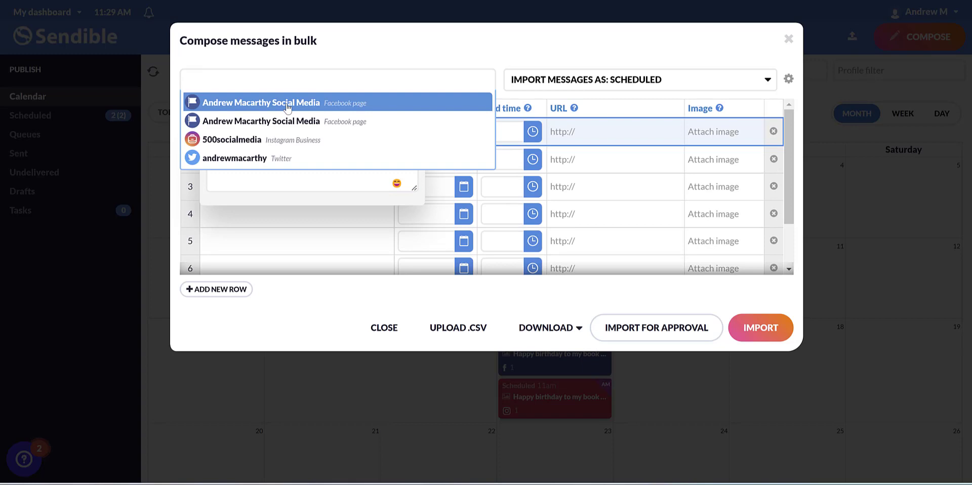
left_click(287, 104)
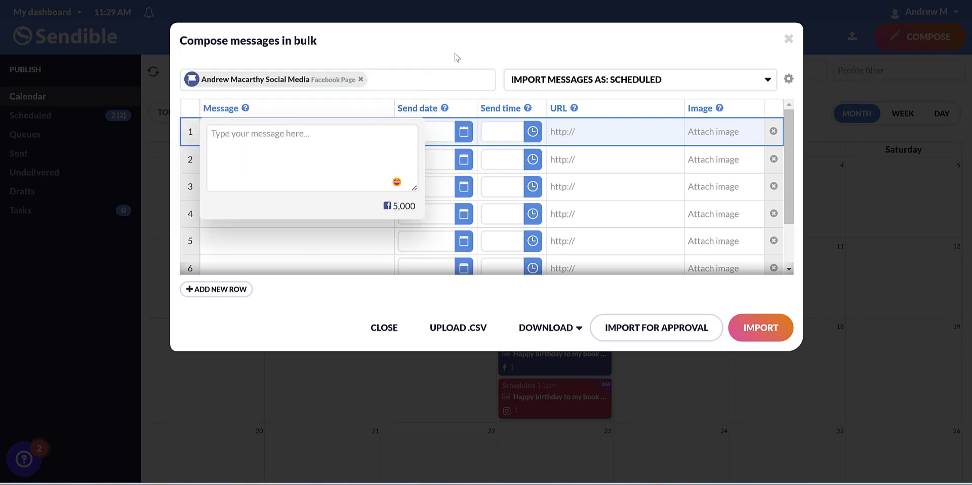
left_click(338, 233)
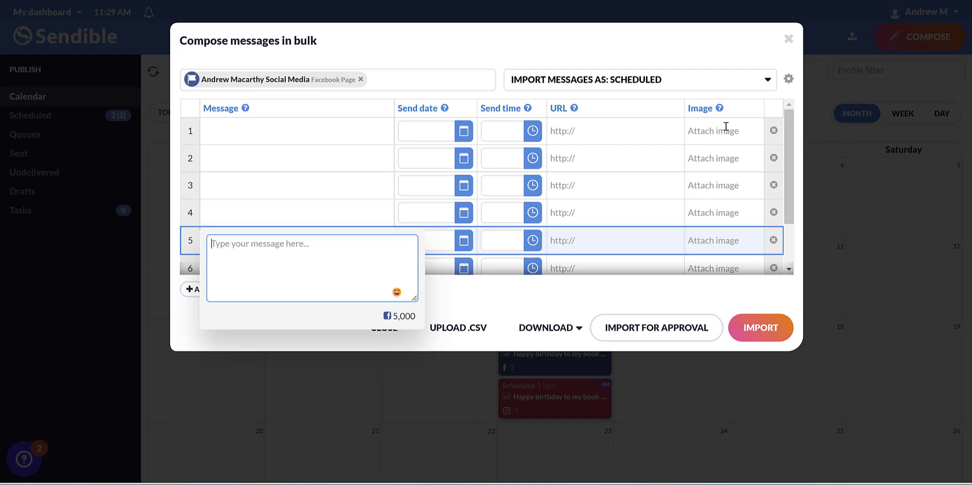
left_click(369, 194)
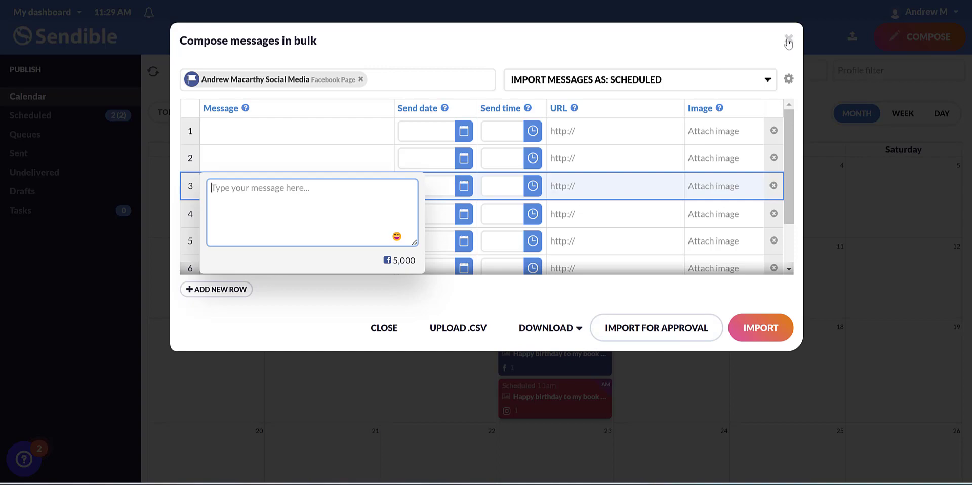
left_click(789, 41)
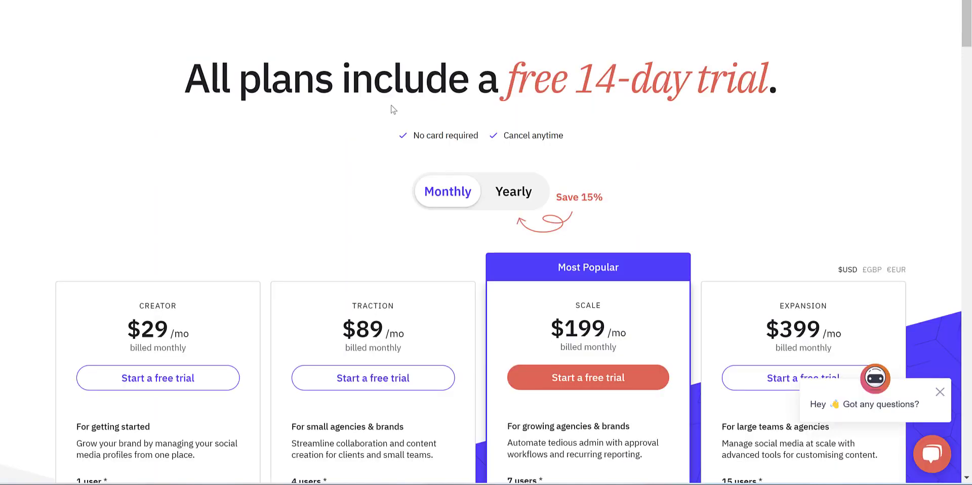
Step: Scroll to the plans and switch to yearly billing, showing Creator $25 through Expansion $340 monthly
left_click_drag(393, 109, 579, 44)
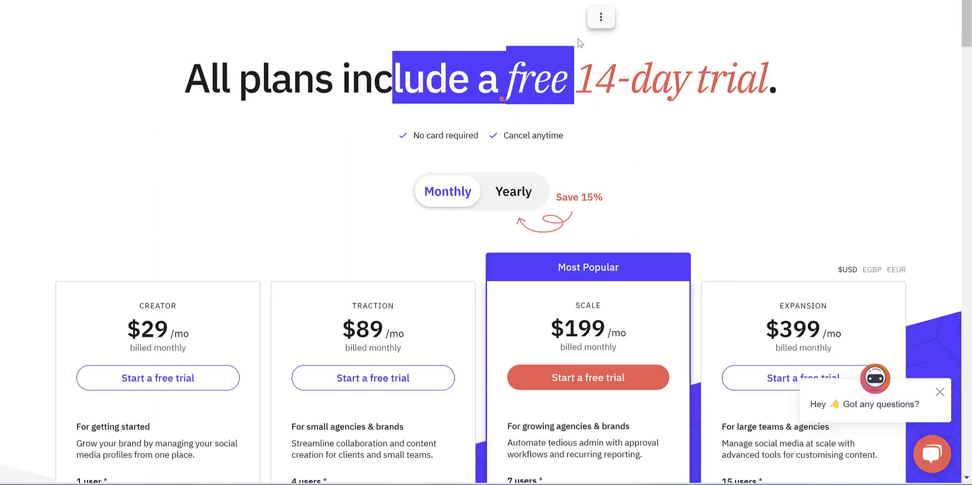
left_click(601, 20)
scroll(967, 45, "down", 2)
scroll(967, 45, "down", 2)
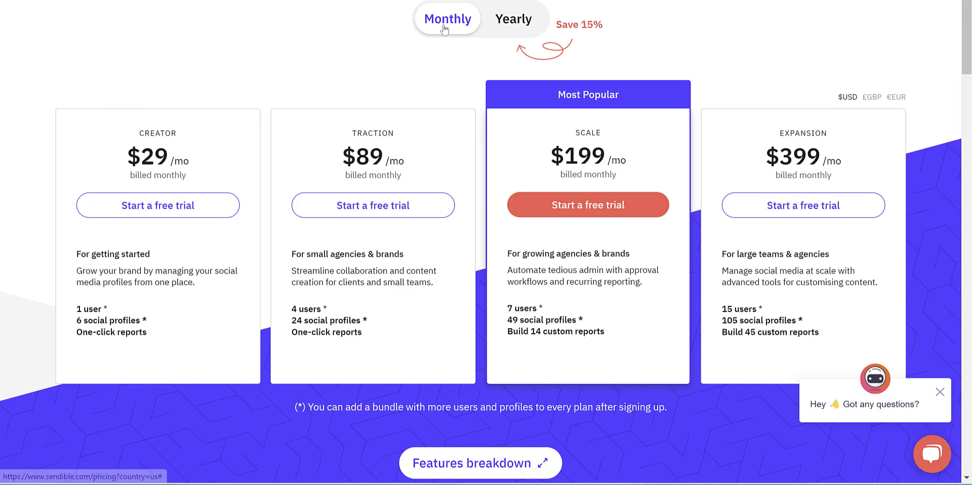
left_click(512, 22)
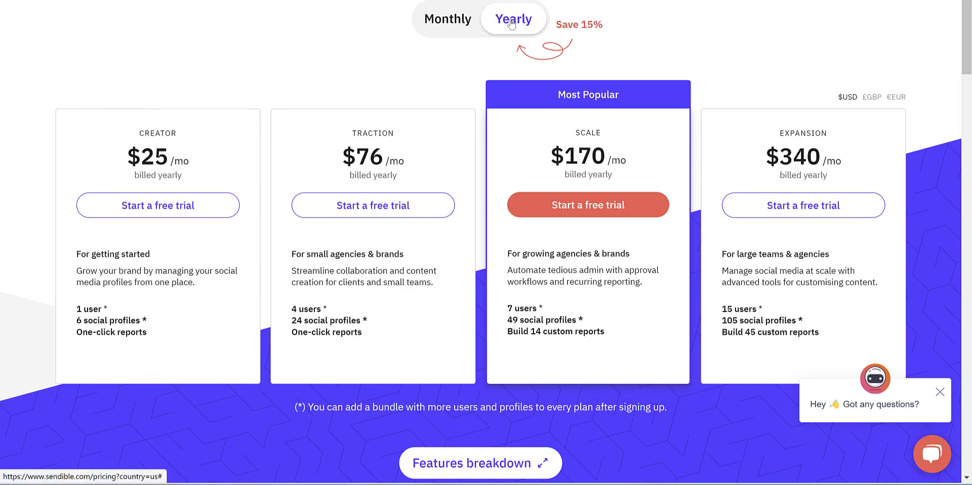